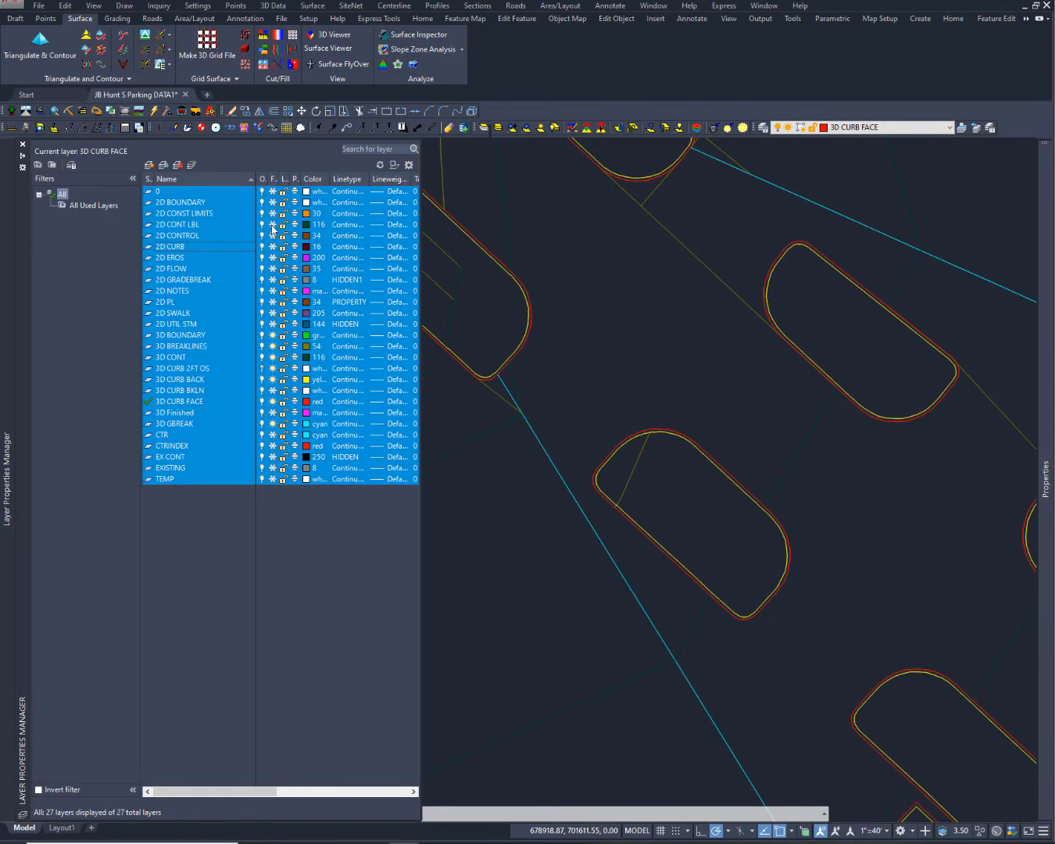
Step: Thaw all the selected layers in the drawing
click(272, 225)
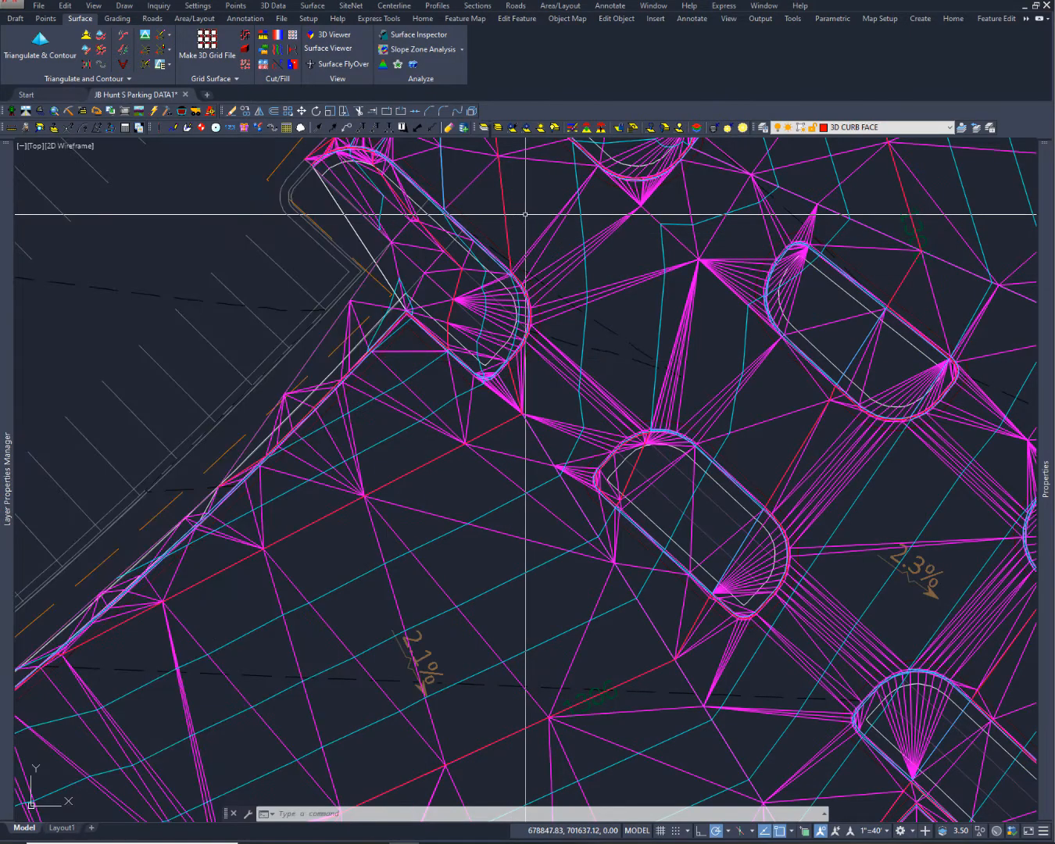
Step: Examine the whole site, from the existing parking rows and contours to the triangulated surface of the new parking area
scroll(525, 214, down, 5)
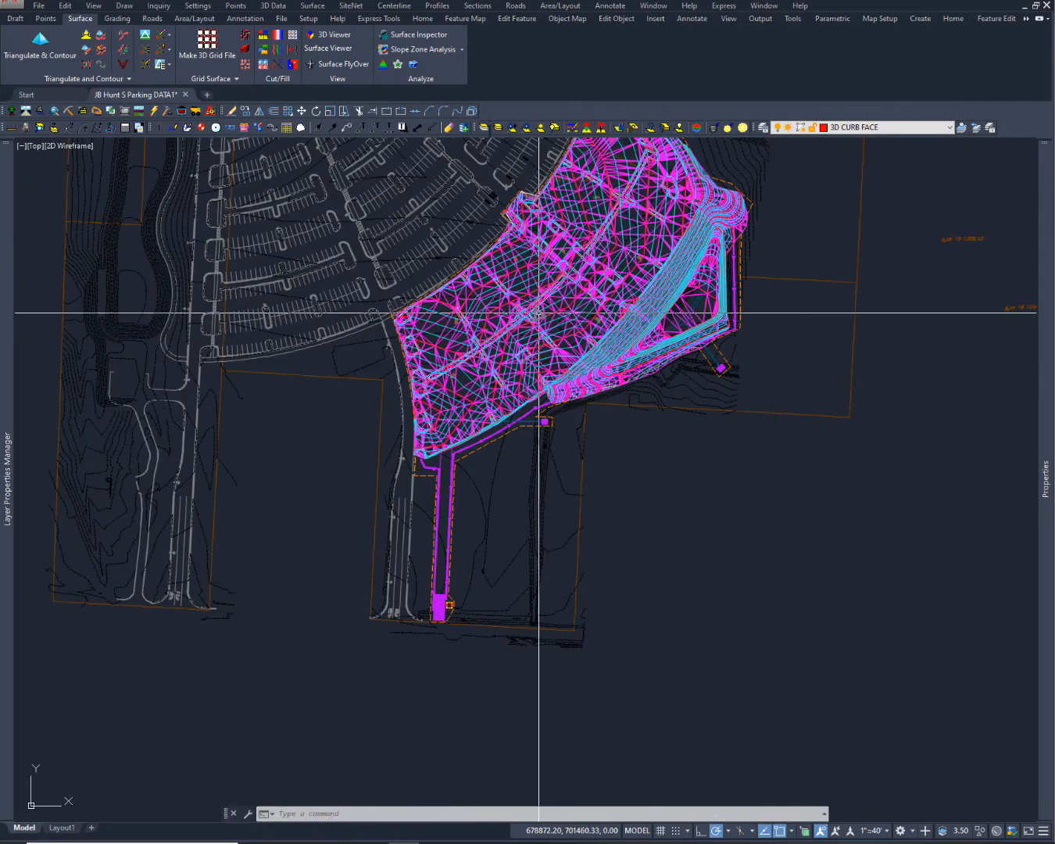
middle_drag(535, 297, 595, 532)
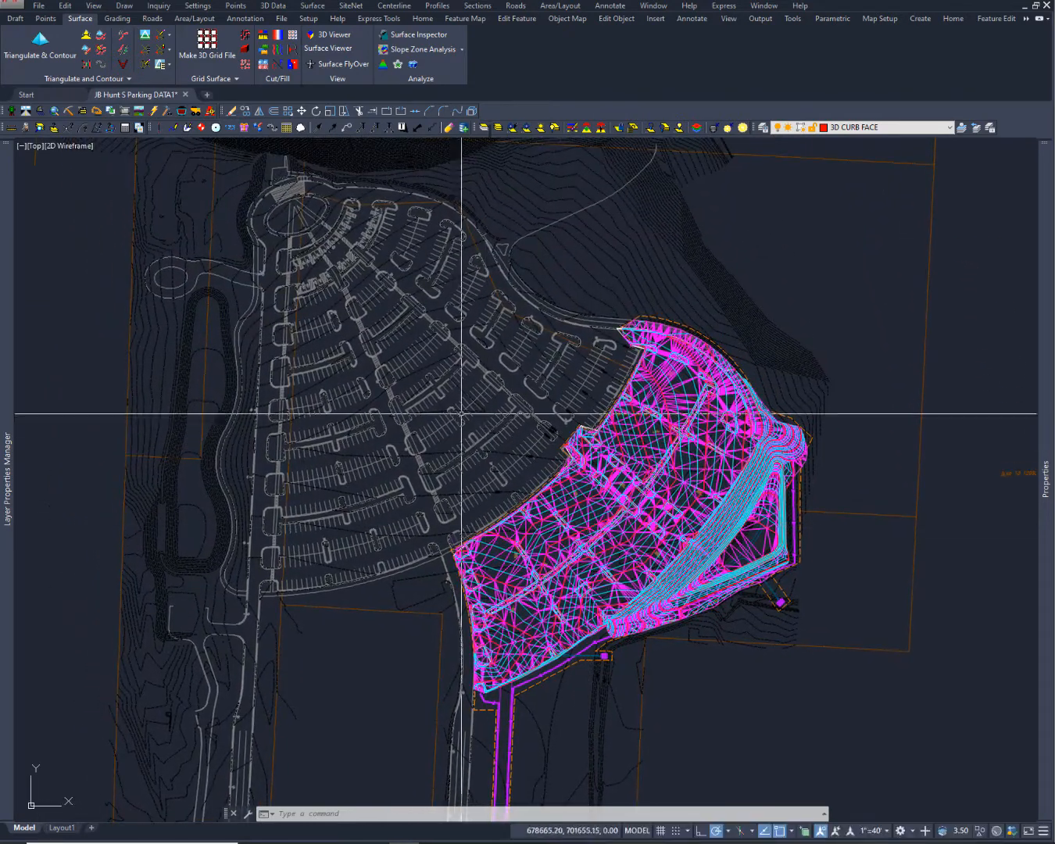
middle_drag(442, 353, 535, 506)
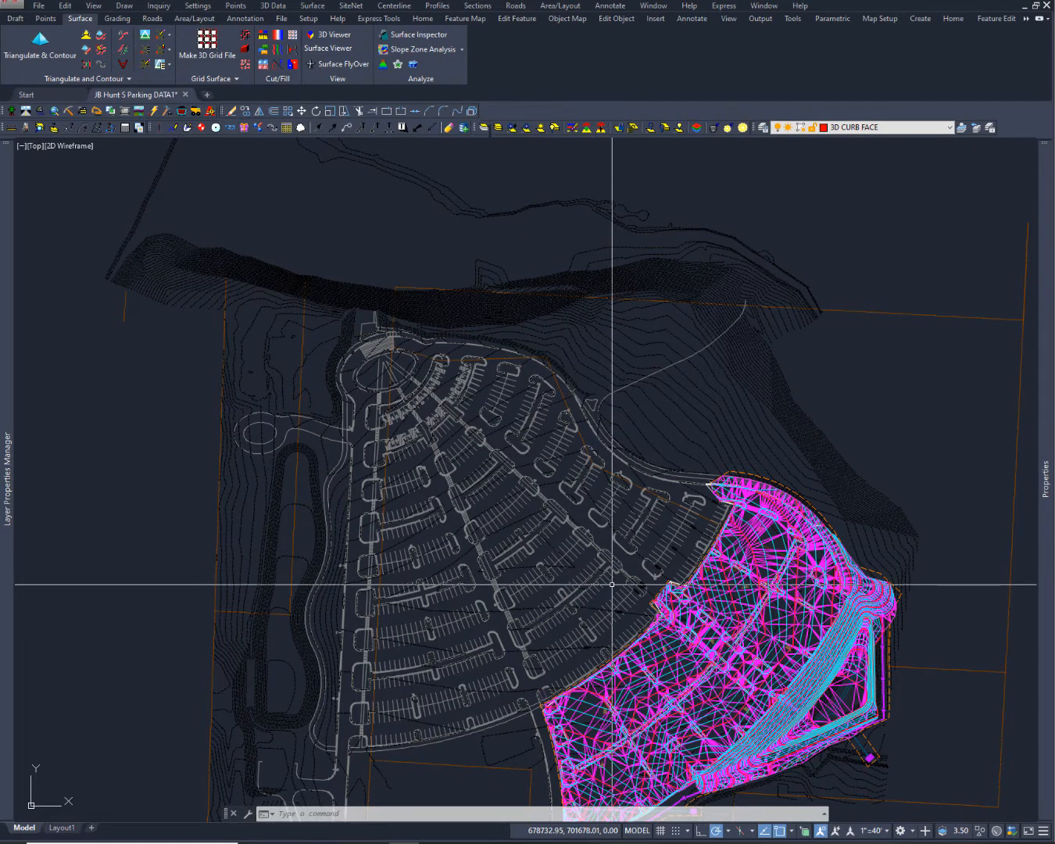
middle_drag(611, 584, 565, 493)
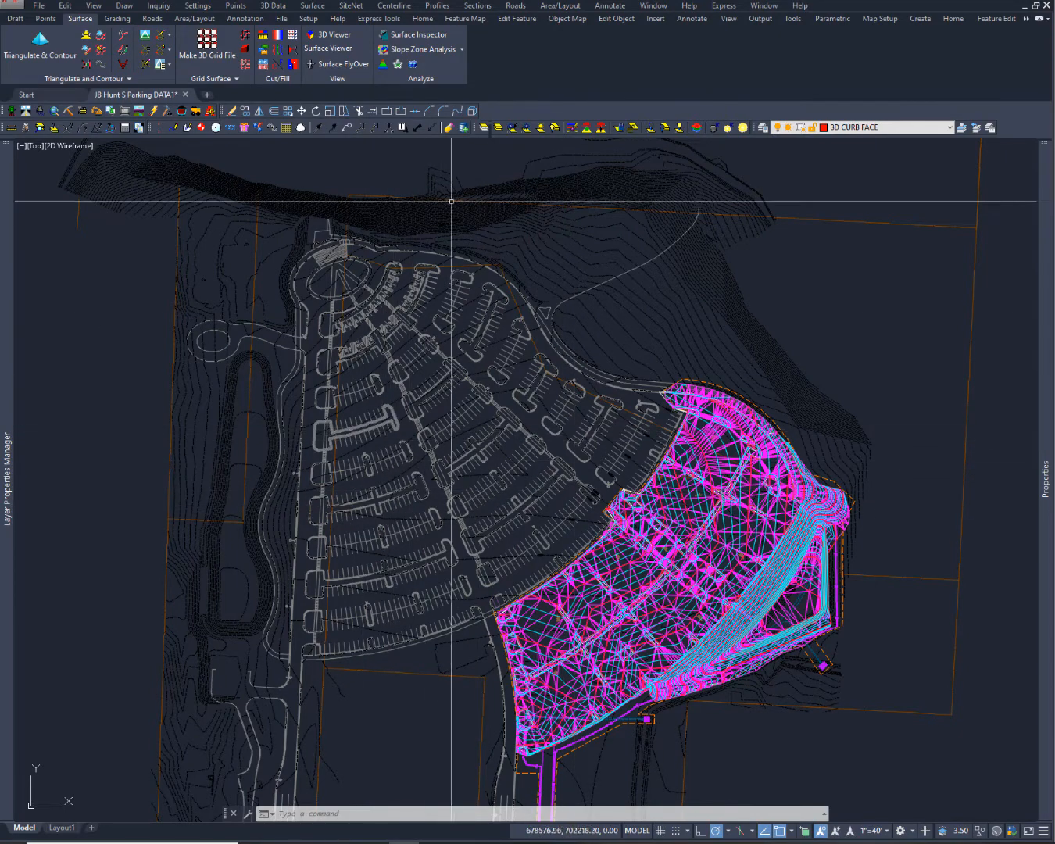
middle_drag(514, 530, 463, 373)
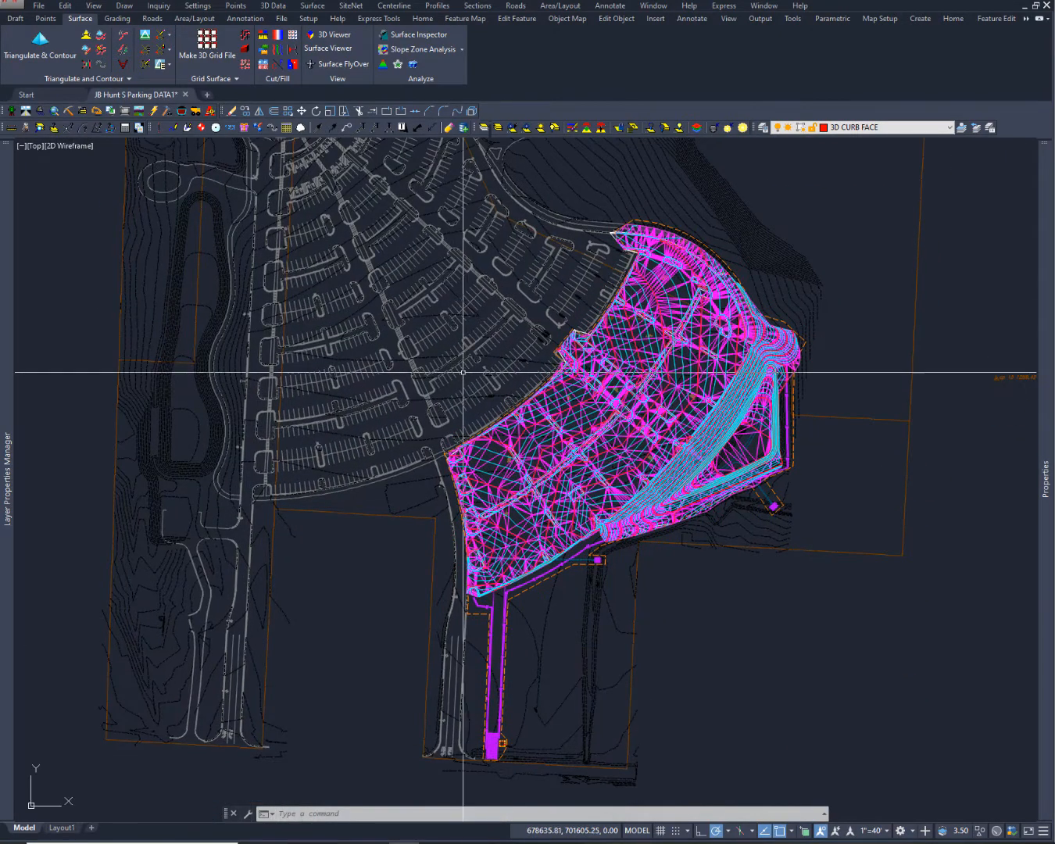
scroll(463, 372, up, 4)
scroll(508, 385, up, 5)
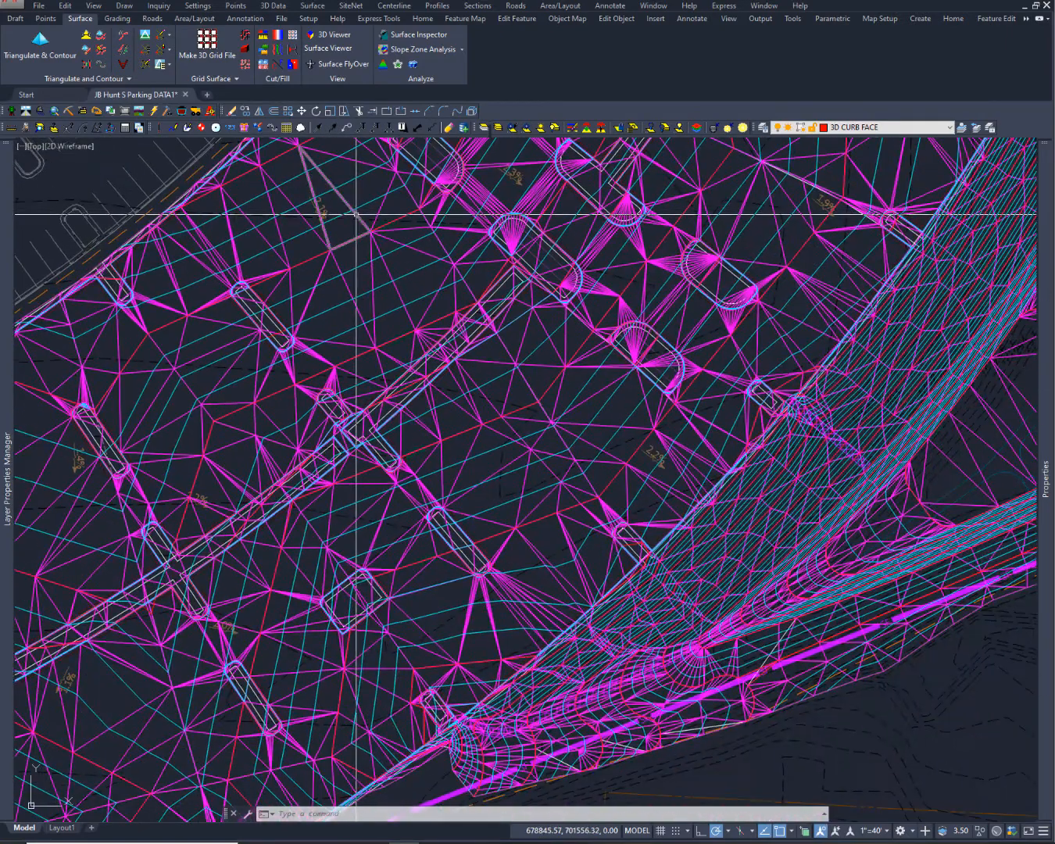
scroll(513, 355, down, 7)
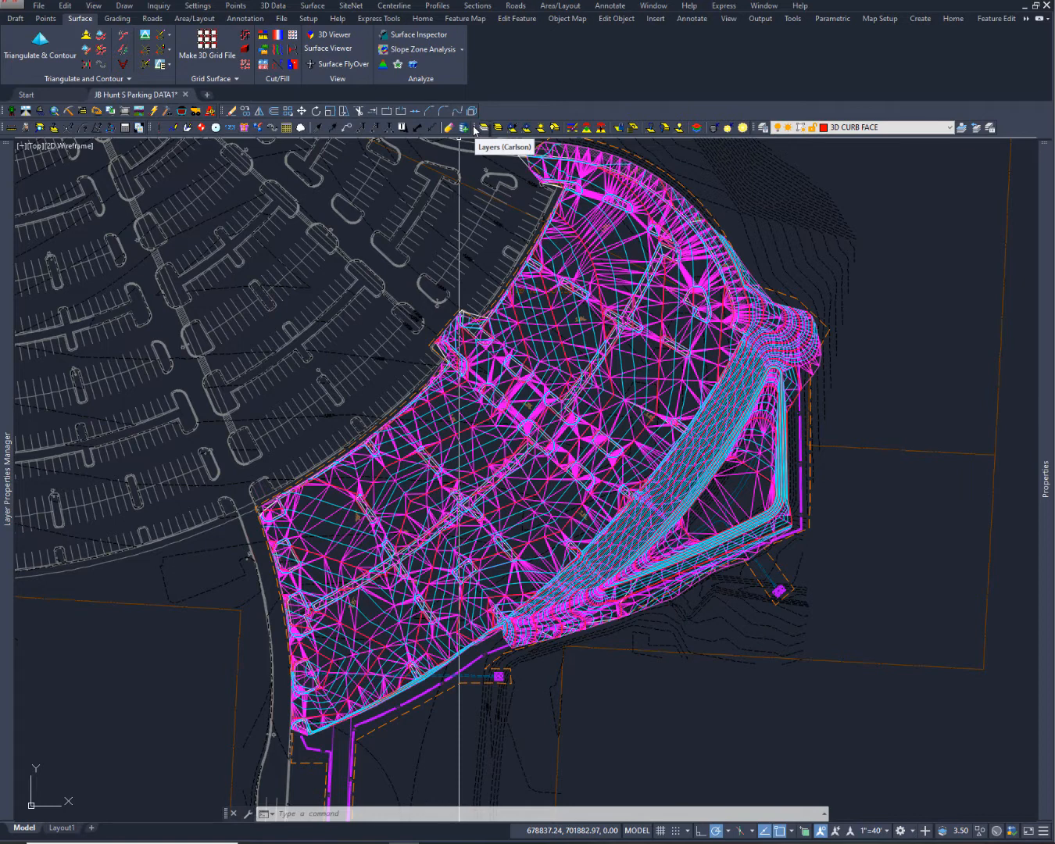
mouse_move(474, 130)
mouse_down()
mouse_move(317, 233)
mouse_move(477, 143)
mouse_move(613, 128)
mouse_up()
right_click(528, 129)
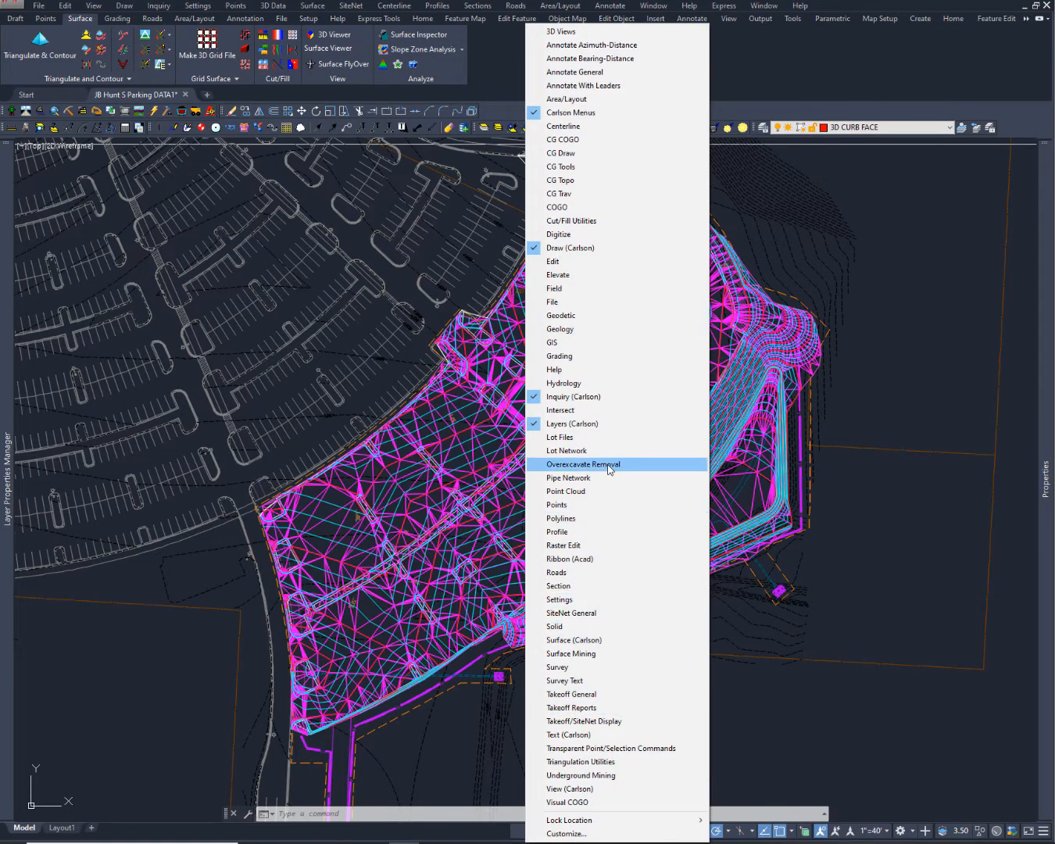
click(508, 66)
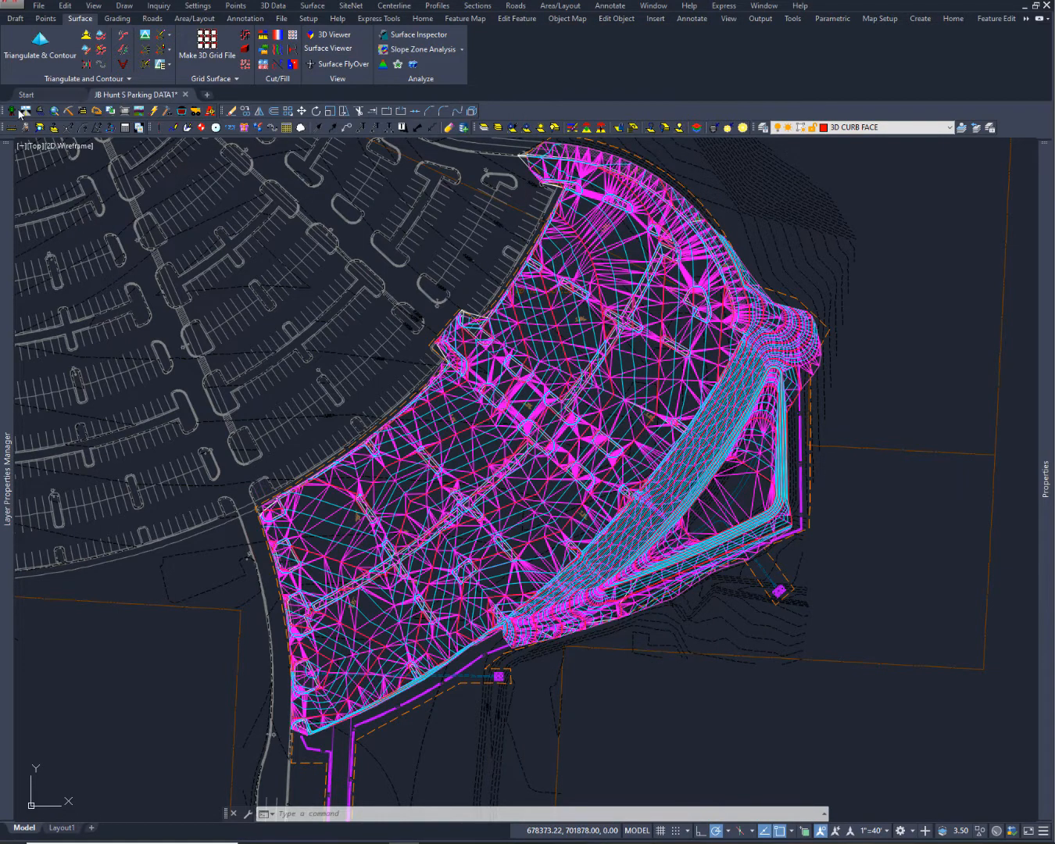
right_click(271, 115)
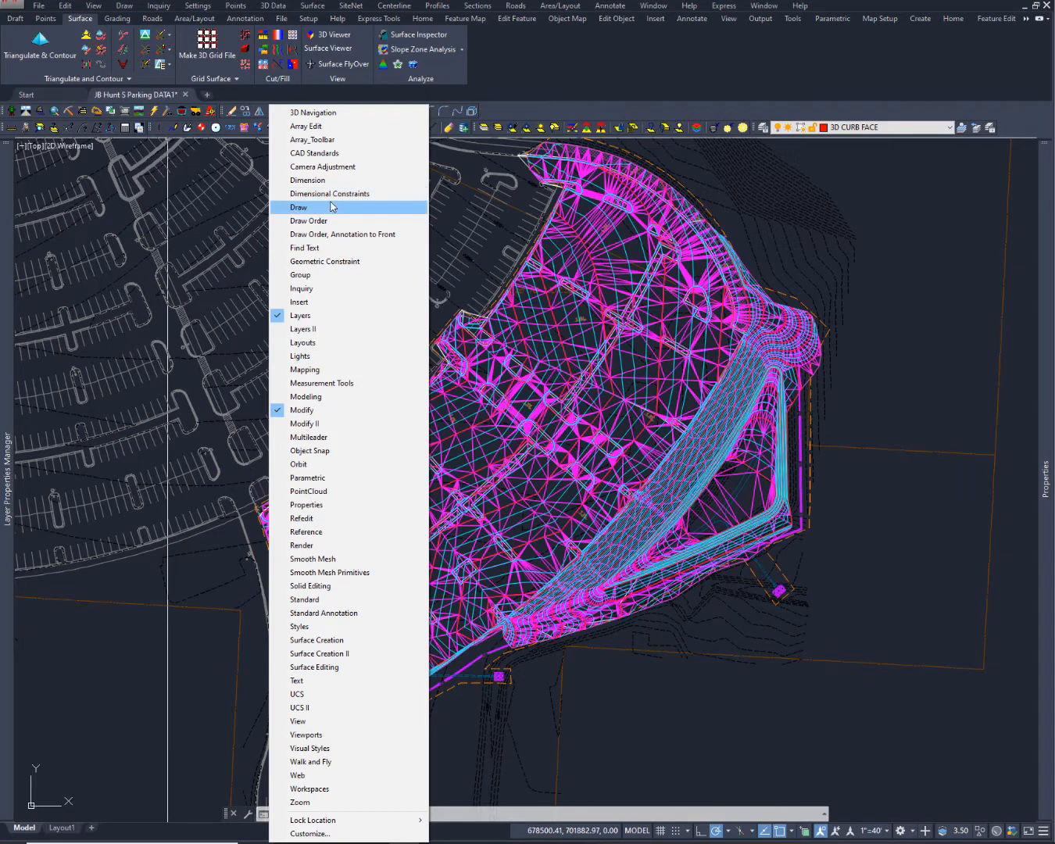
click(550, 109)
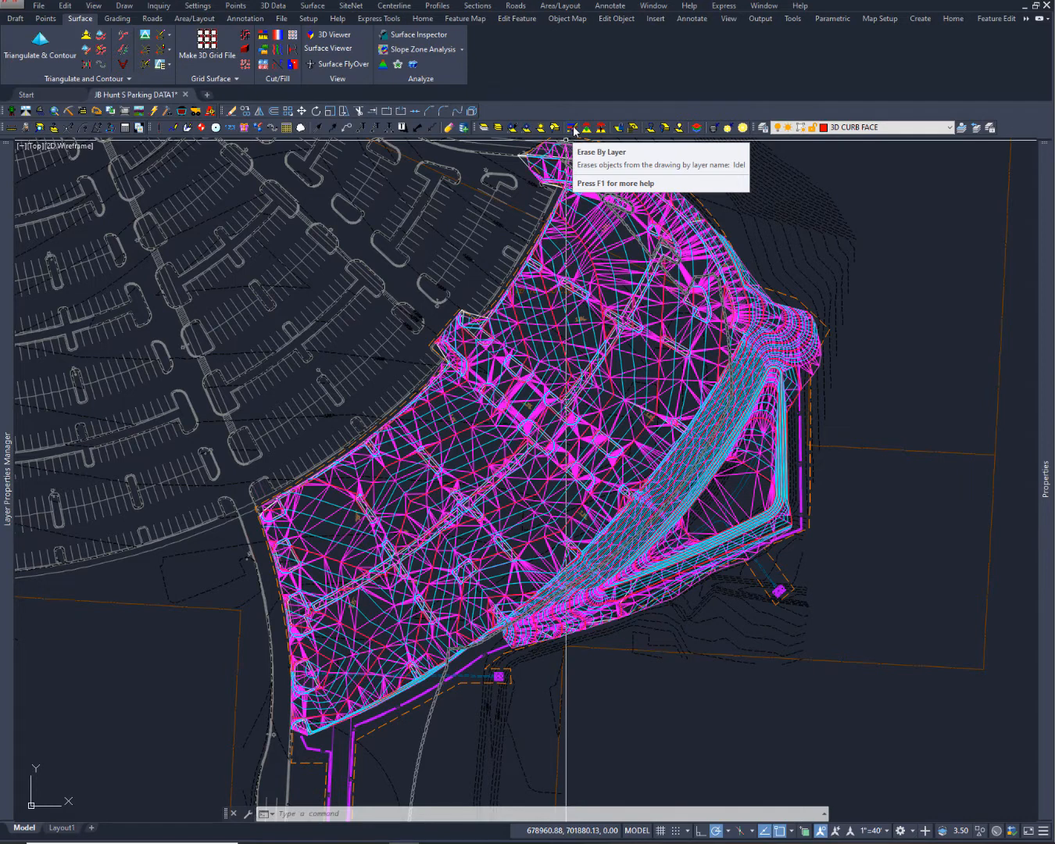
Step: Freeze the EX CONT, 2D NOTES and EXISTING layers by picking an object on each in the drawing
click(511, 128)
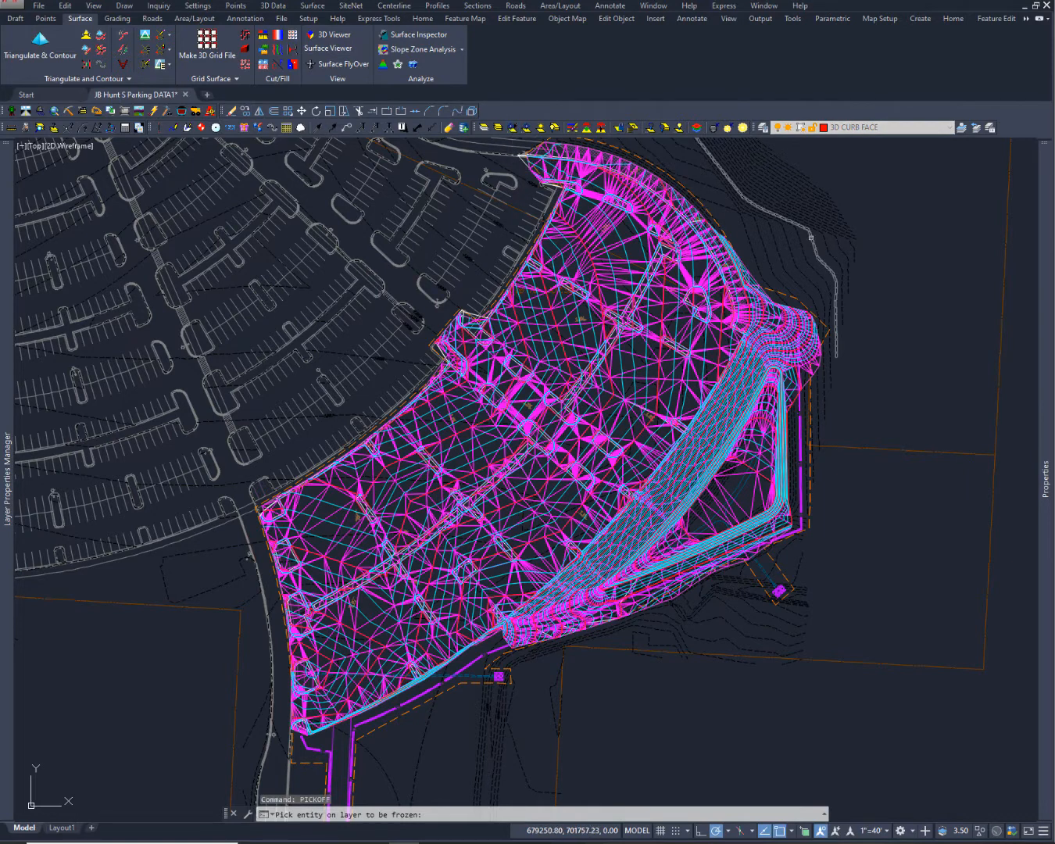
click(711, 187)
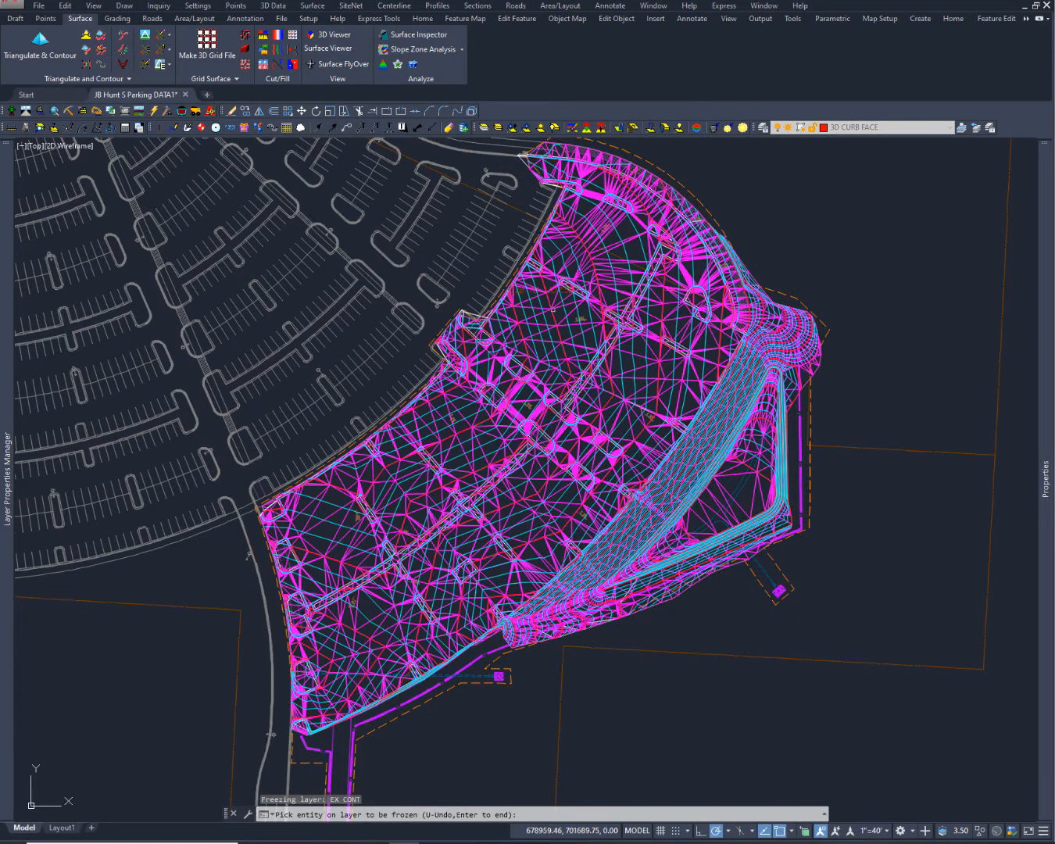
scroll(828, 258, down, 4)
mouse_move(830, 255)
middle_down()
mouse_move(936, 334)
mouse_move(773, 299)
middle_up()
click(948, 259)
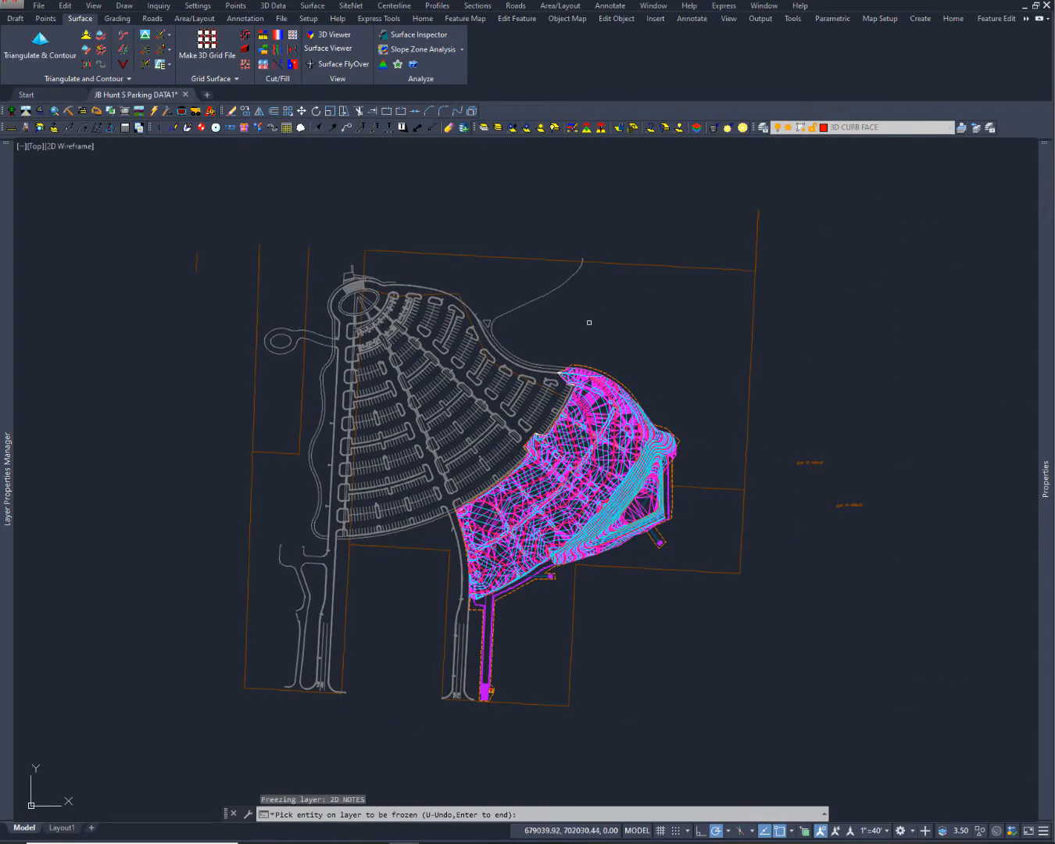
click(518, 306)
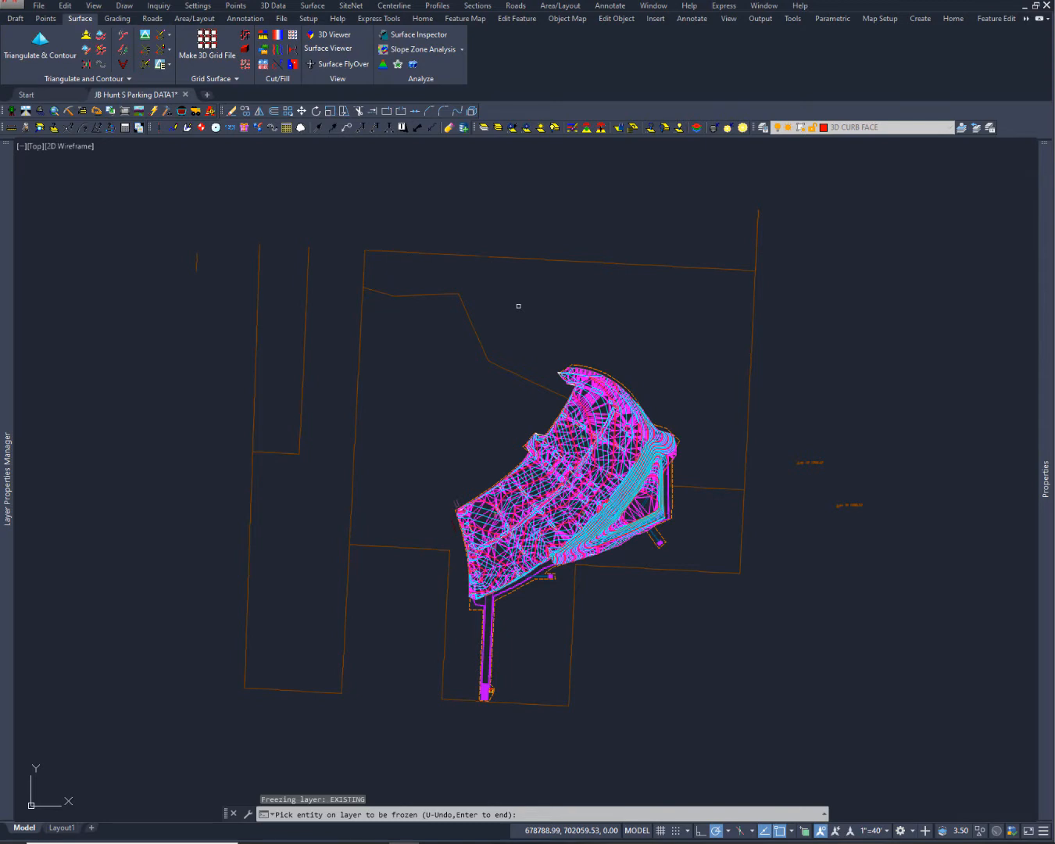
click(500, 129)
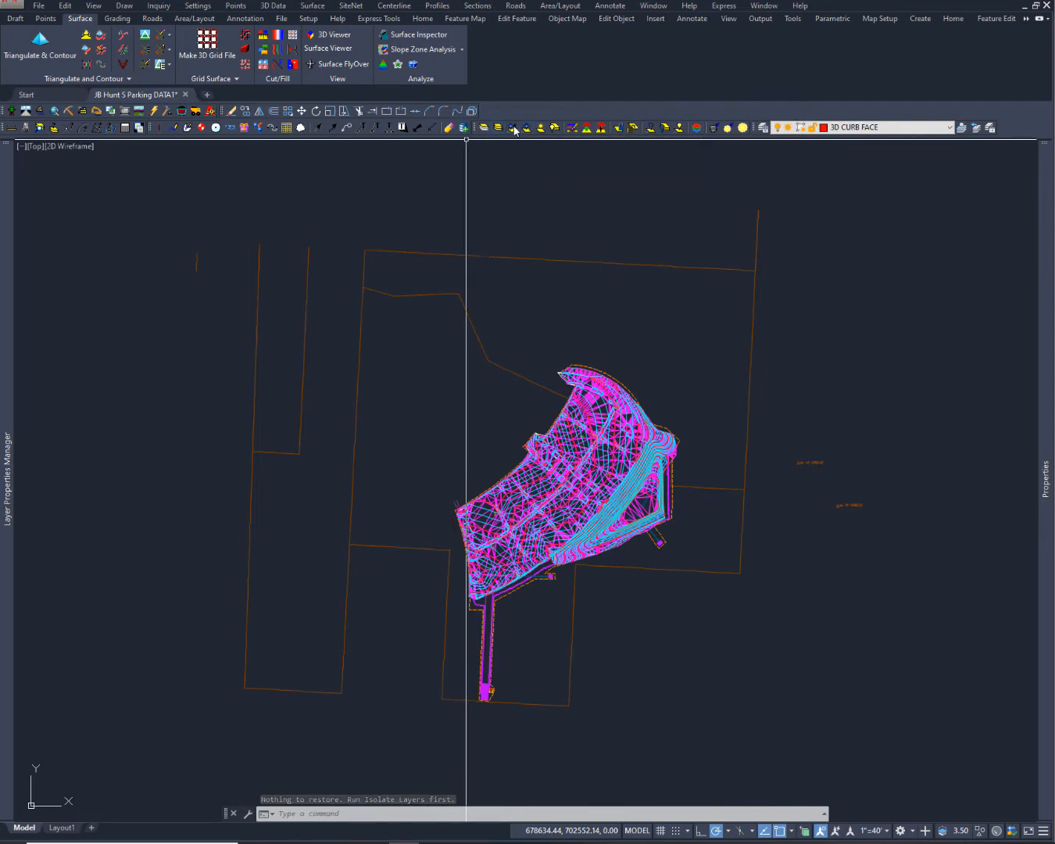
Step: Isolate the 3D Finished layer by picking a surface triangulation line, and restore the layers hidden by the isolation
middle_drag(582, 403, 532, 341)
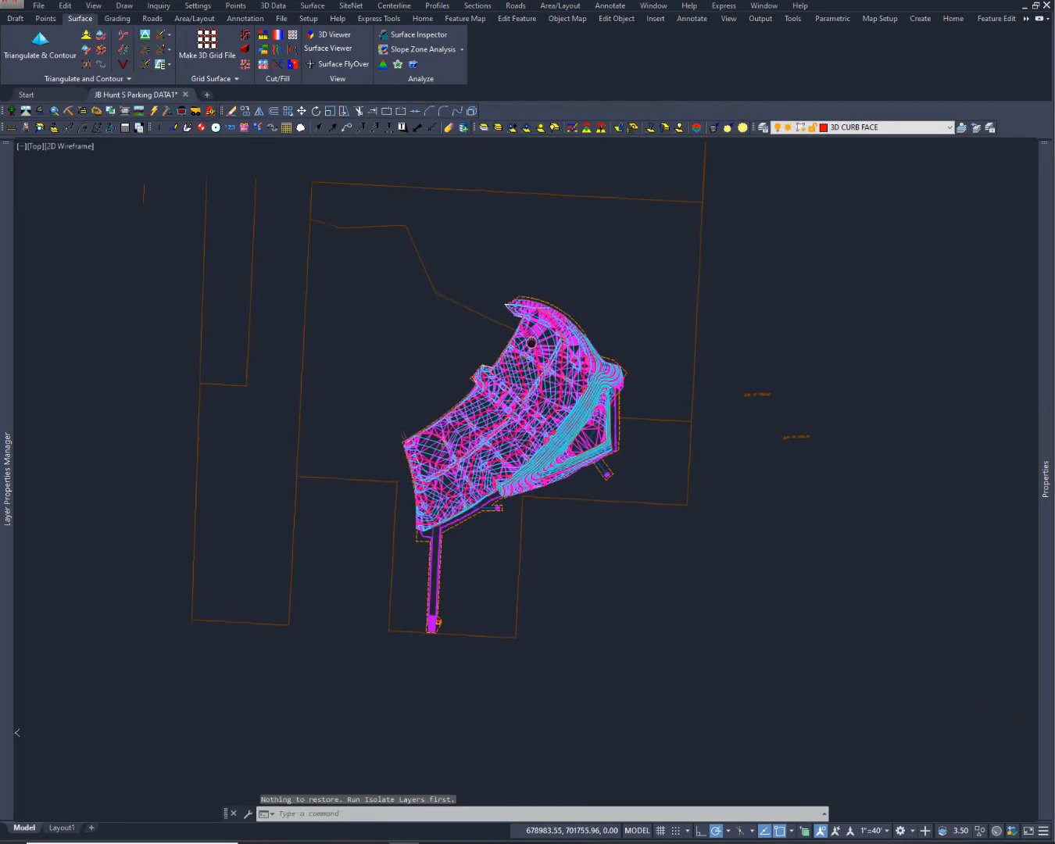
scroll(472, 282, up, 4)
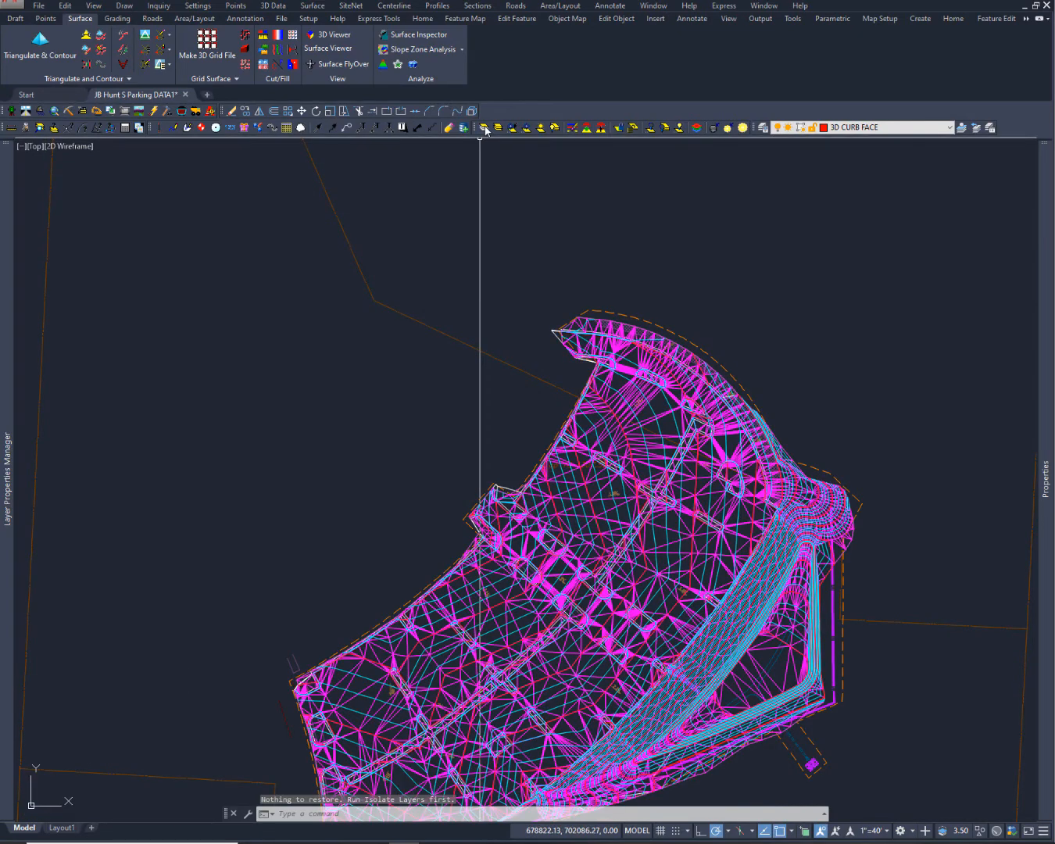
click(485, 128)
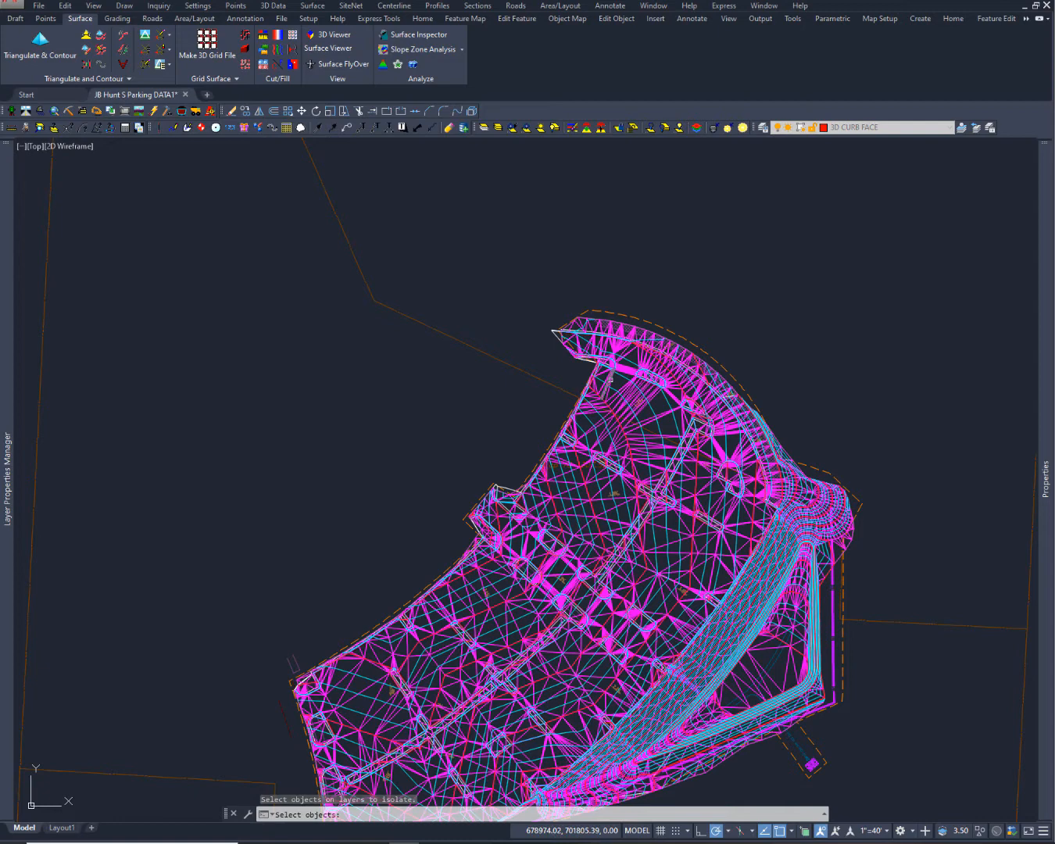
click(610, 380)
key(Return)
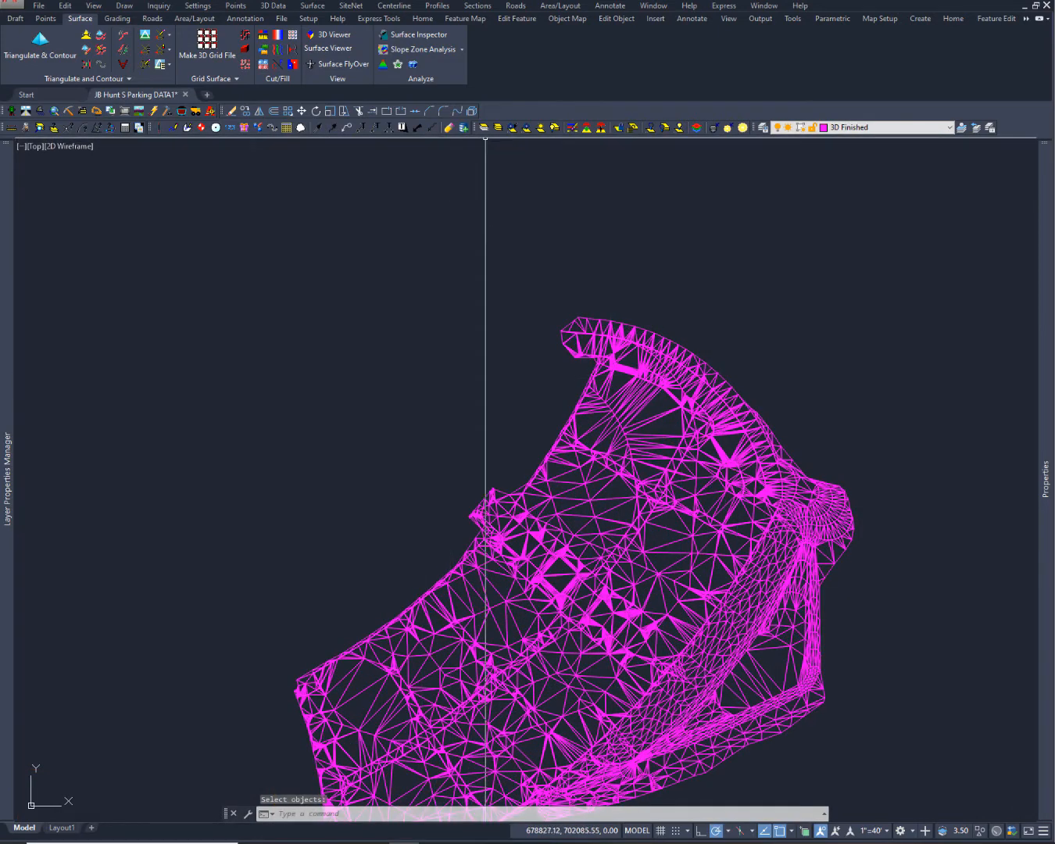
click(498, 127)
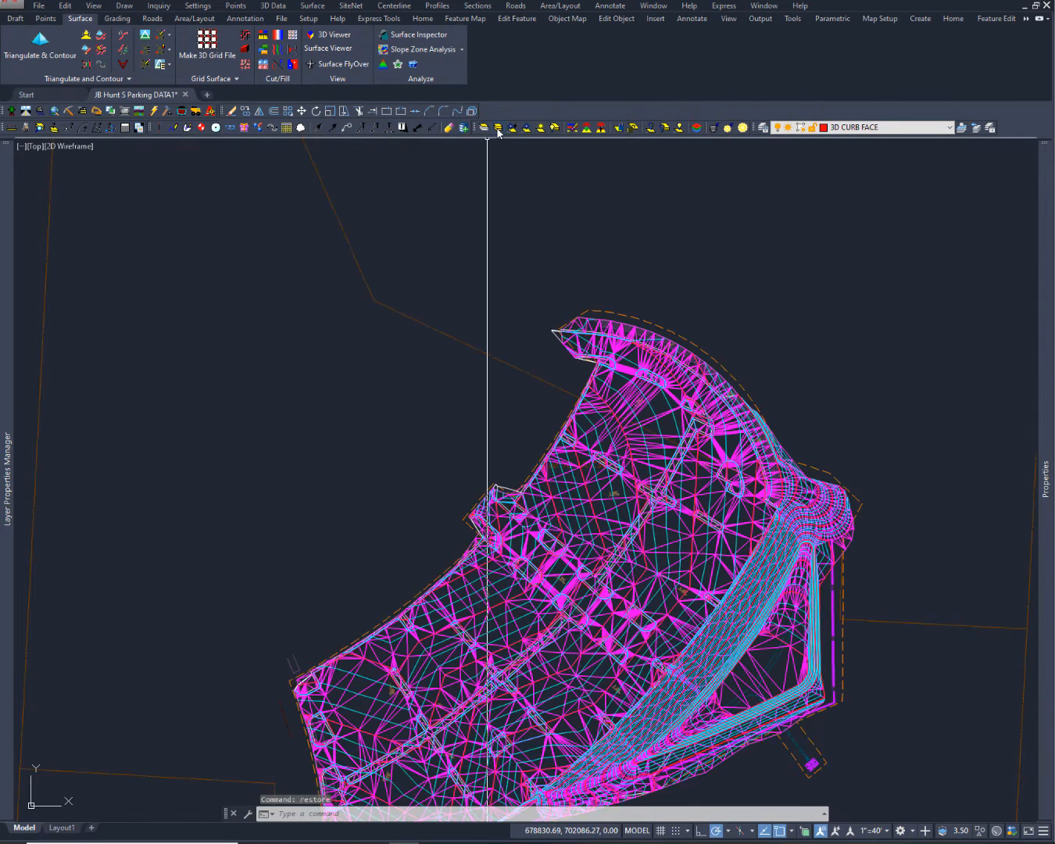
Step: Clear the selection of all layers and thaw the EX CONT and EXISTING layers
mouse_move(11, 286)
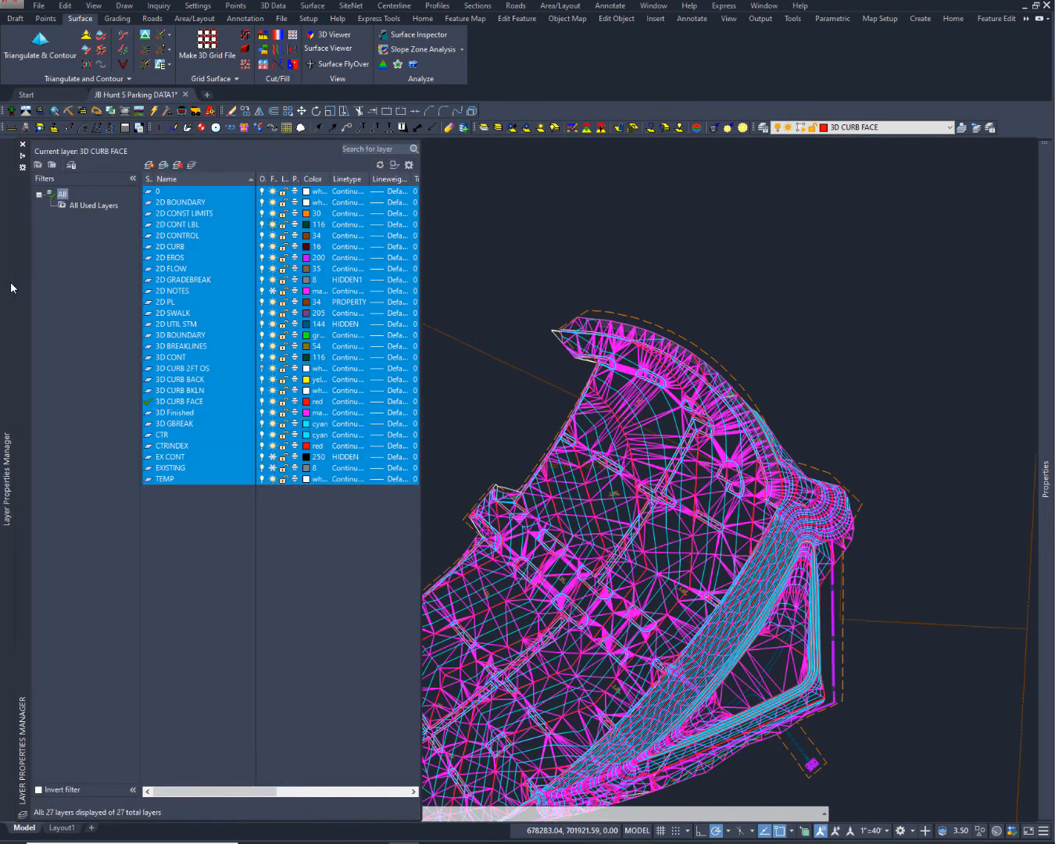
click(222, 540)
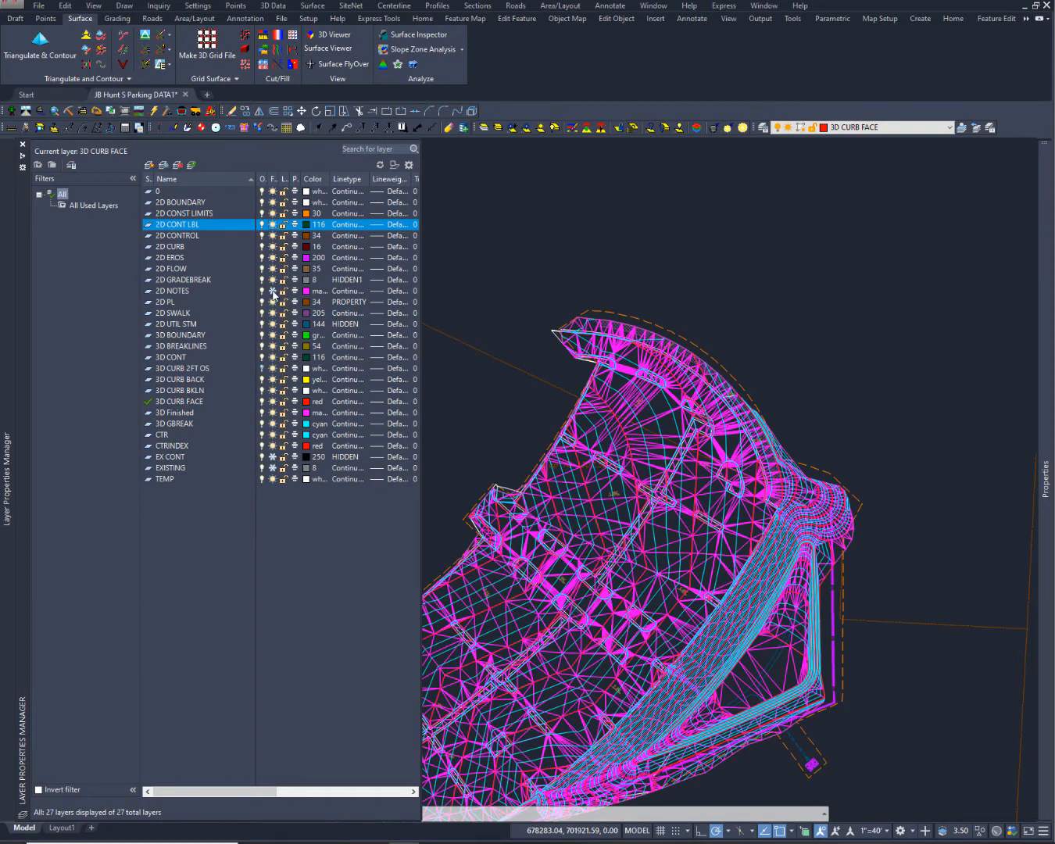
click(273, 458)
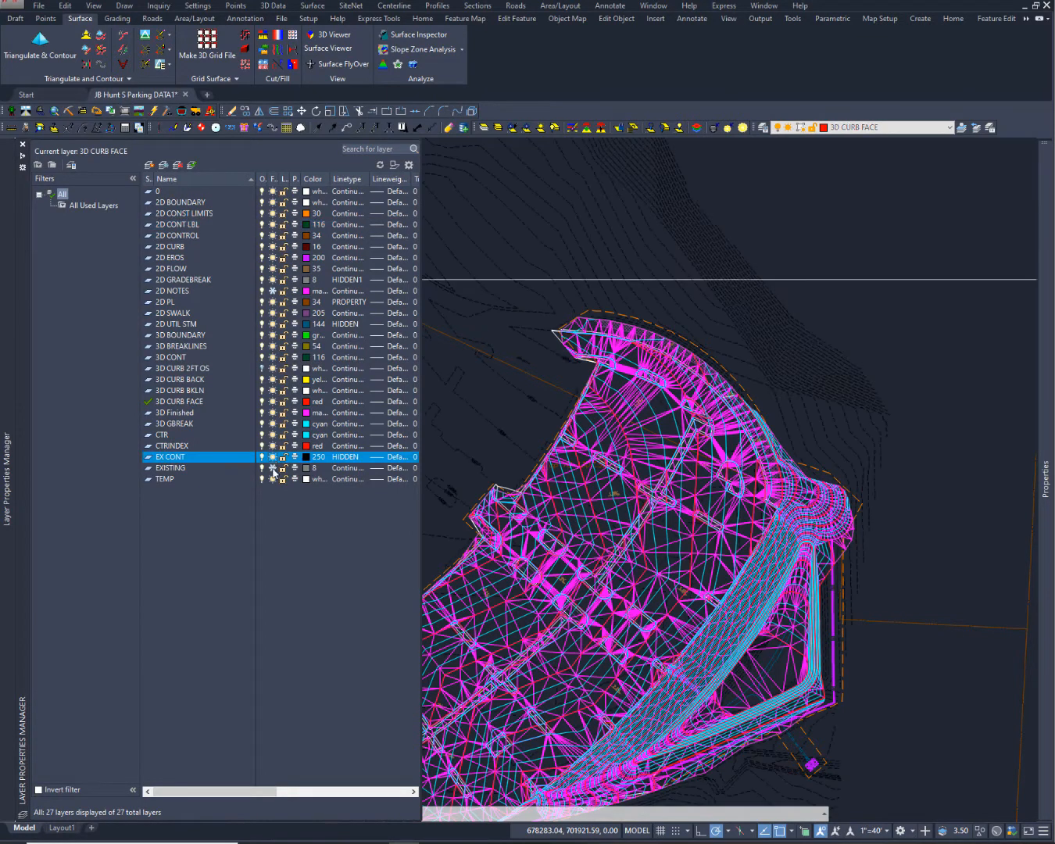
click(273, 469)
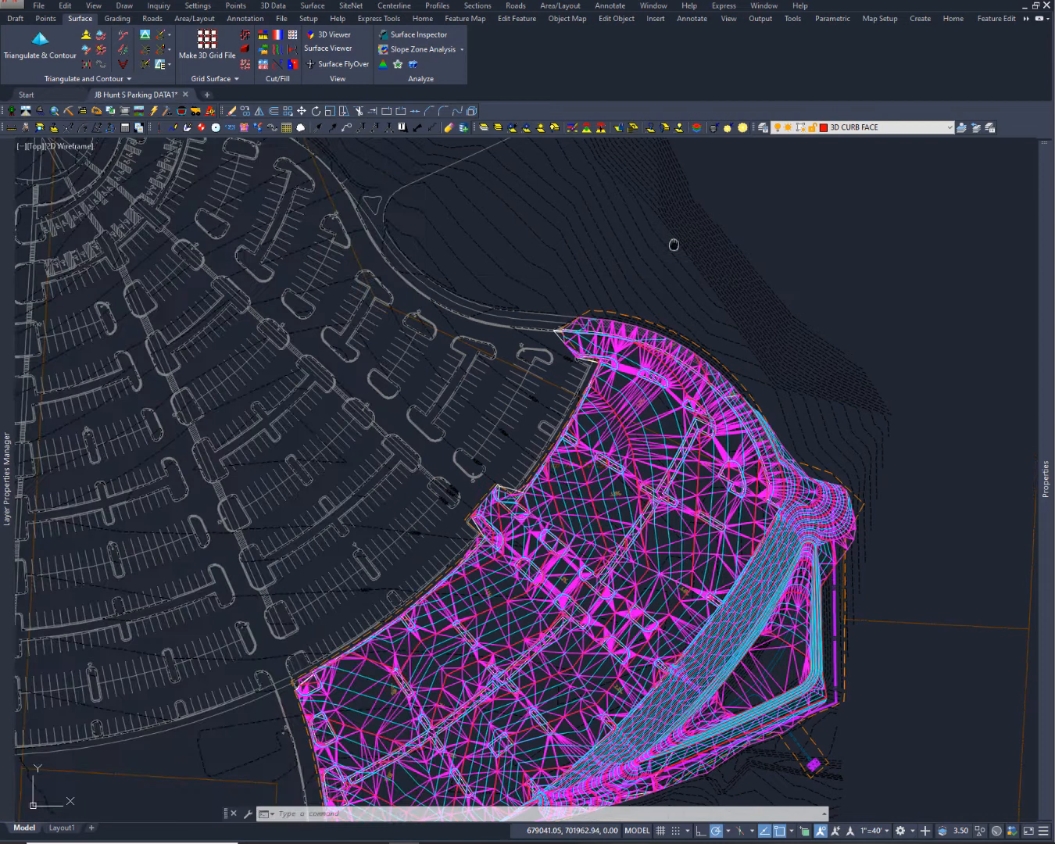
Step: Run the LMAN command and restore the saved layer state DATA1
middle_drag(673, 244, 753, 258)
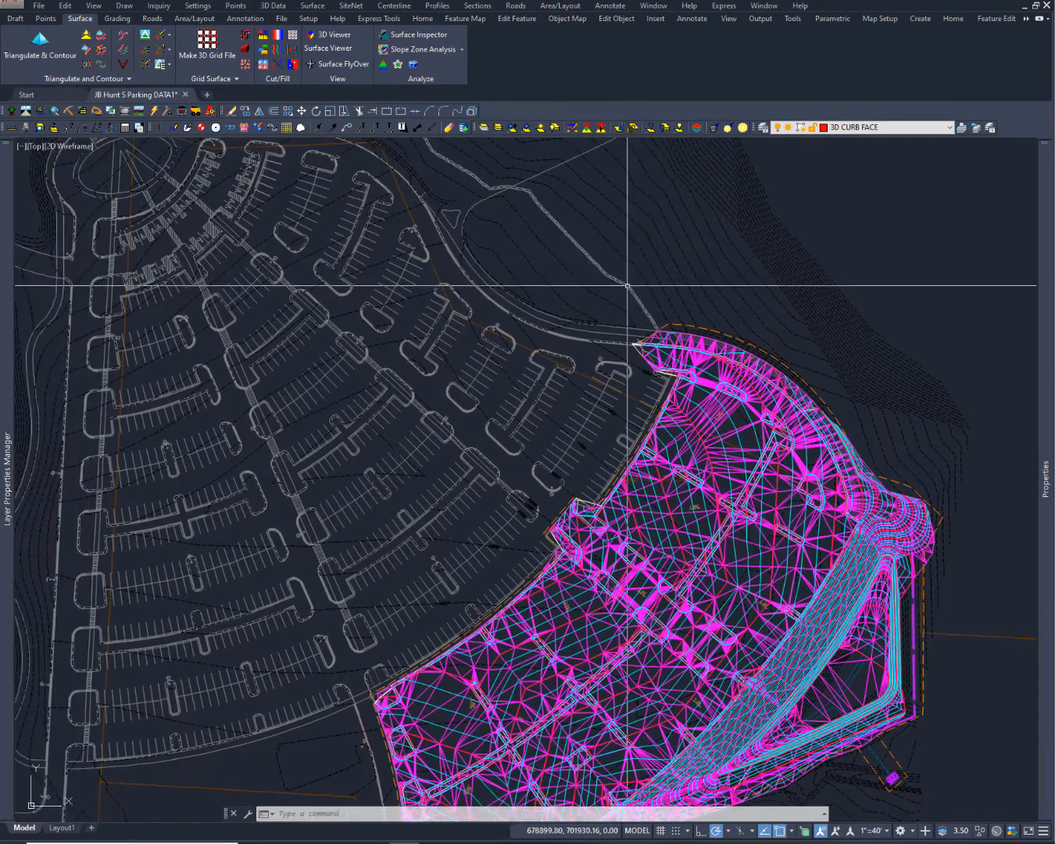
click(429, 817)
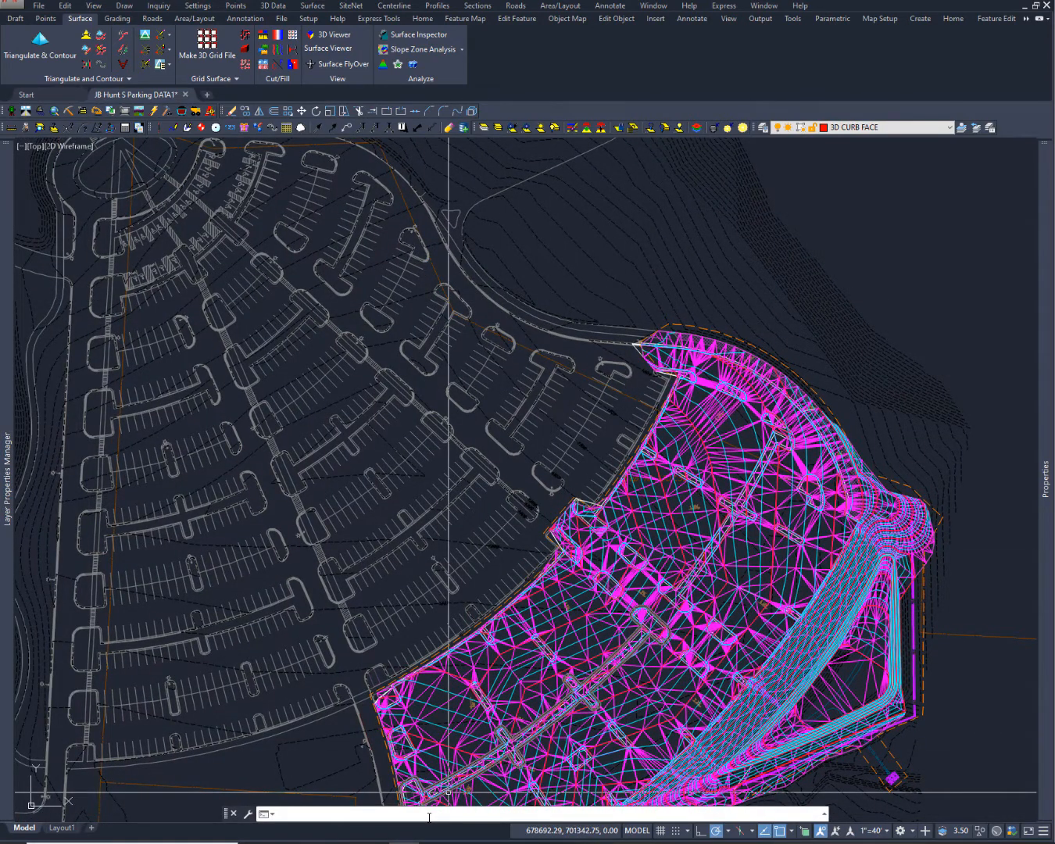
text(Lman)
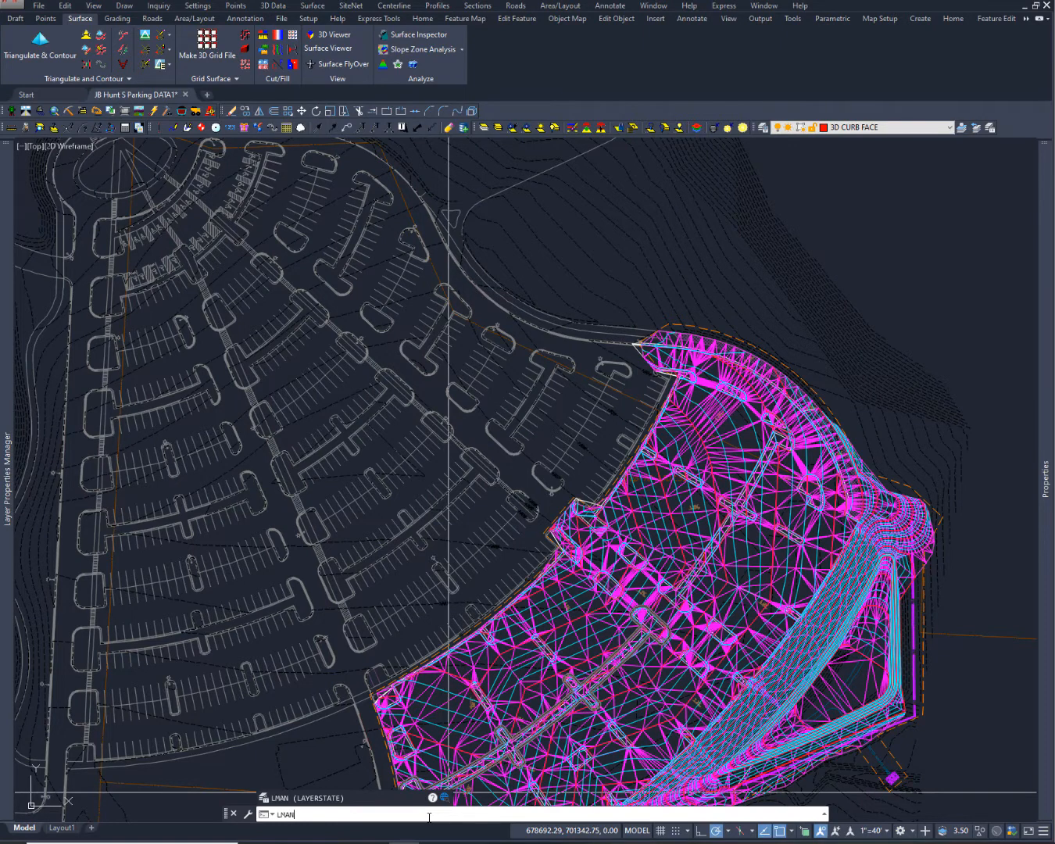
key(Return)
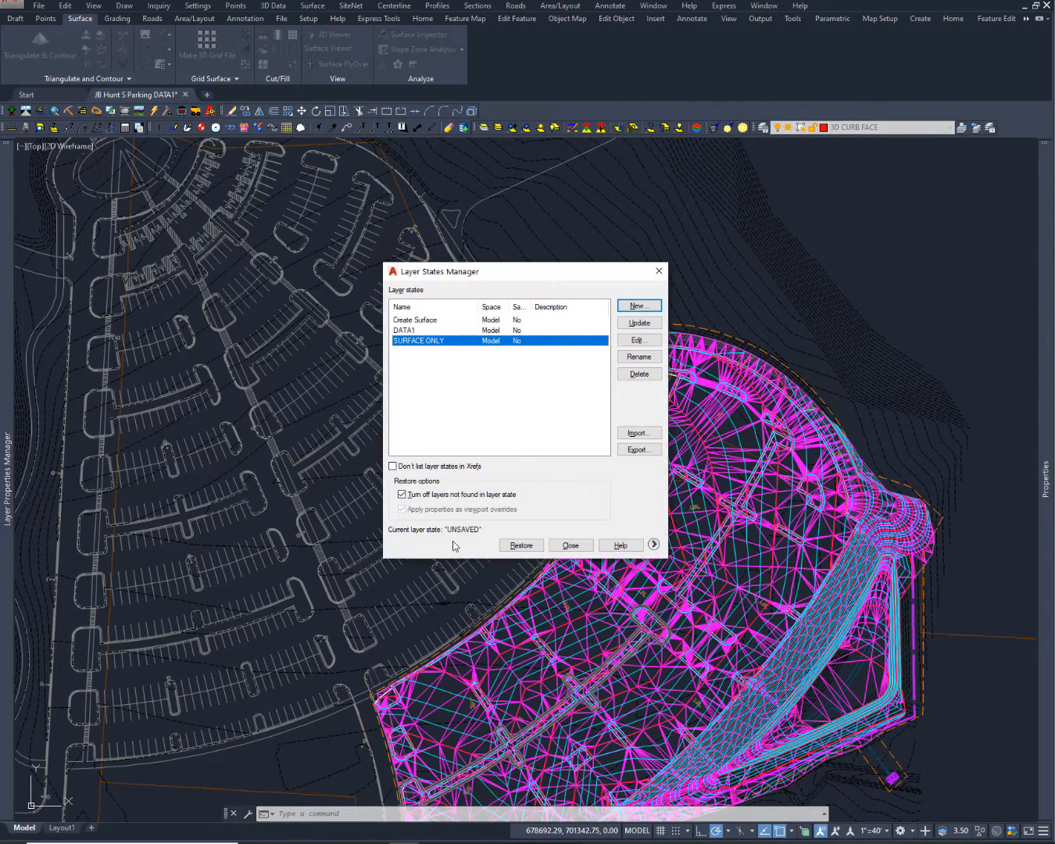
click(408, 332)
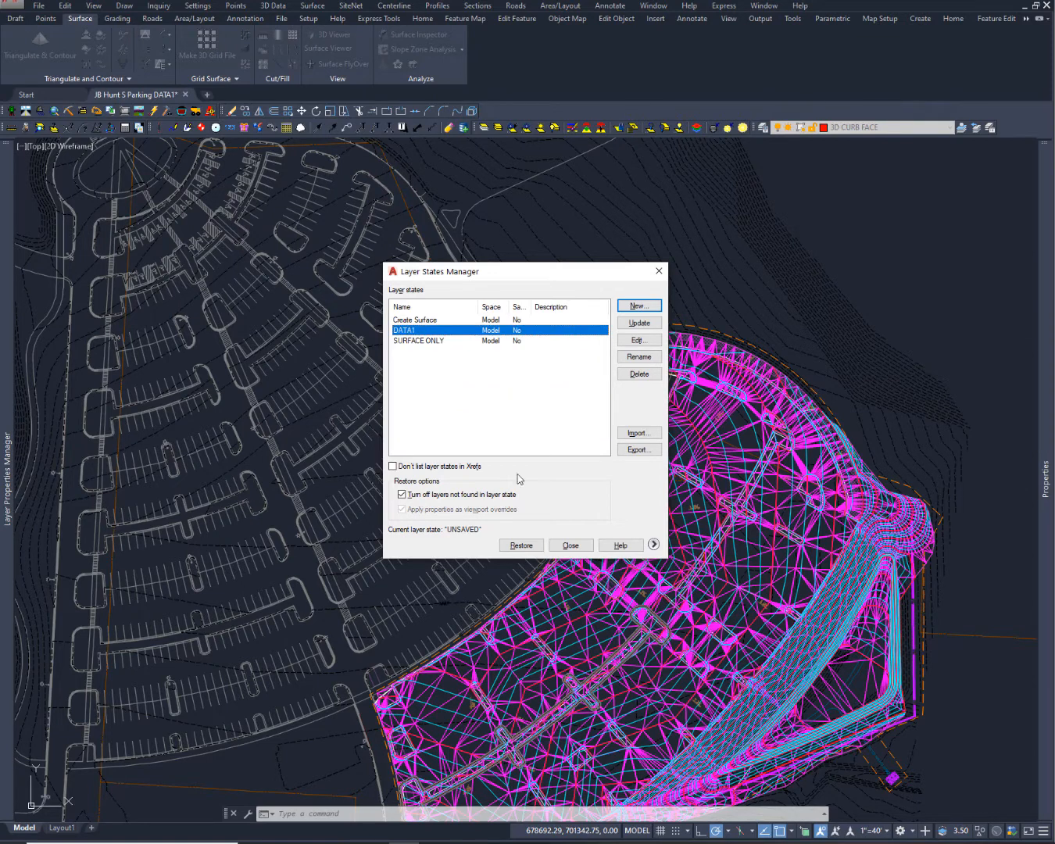
click(516, 551)
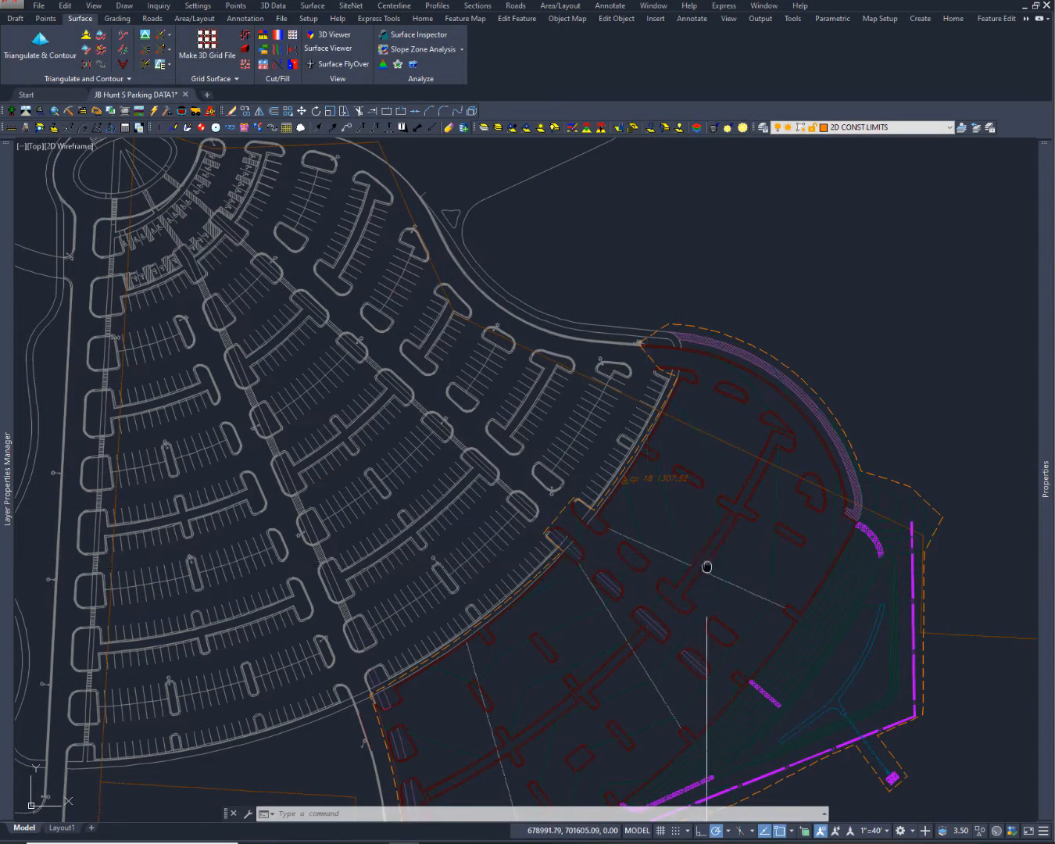
Step: Examine the new parking area's curb islands, construction limits and erosion control lines in the 2D linework
middle_drag(707, 566, 685, 362)
scroll(577, 432, up, 5)
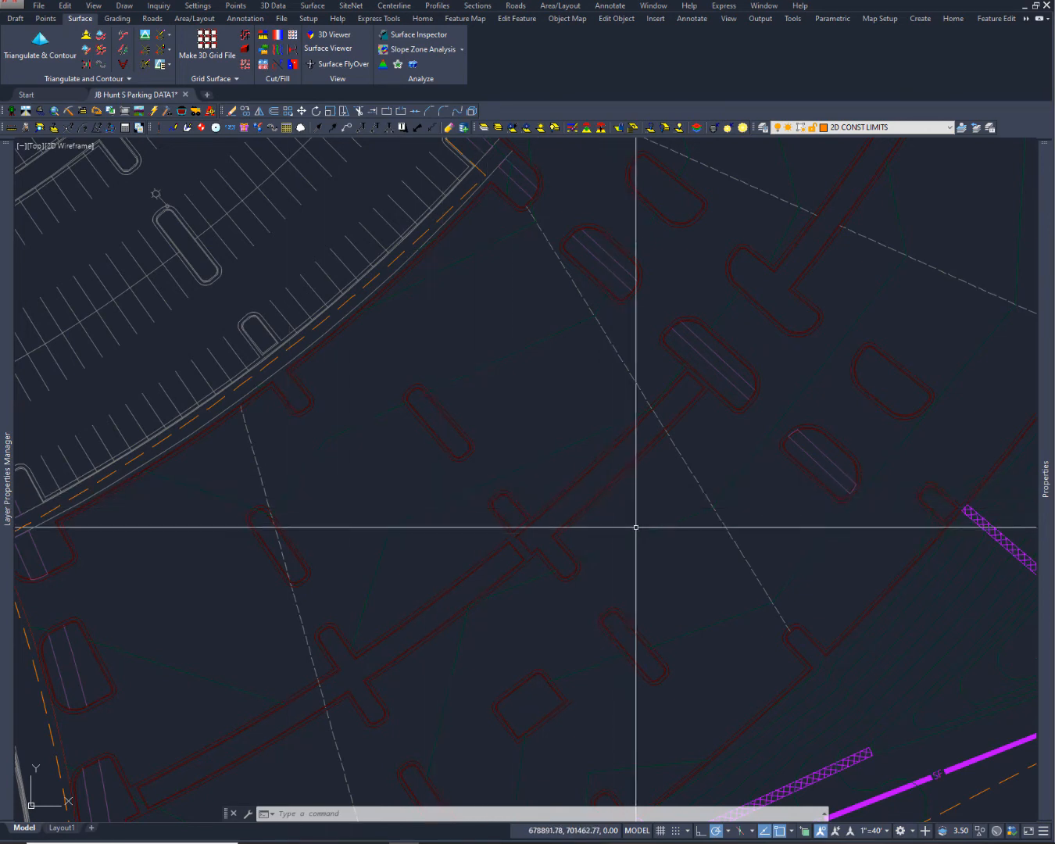
middle_drag(674, 522, 496, 460)
scroll(565, 448, down, 6)
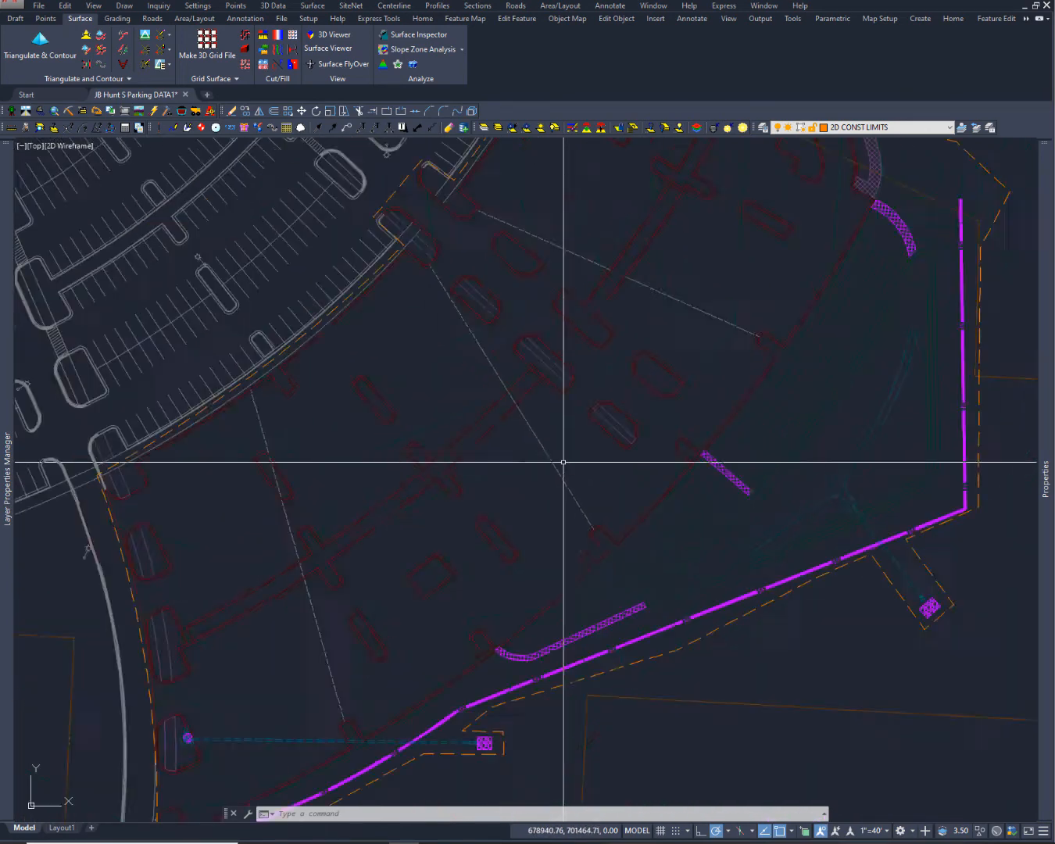
scroll(558, 483, up, 2)
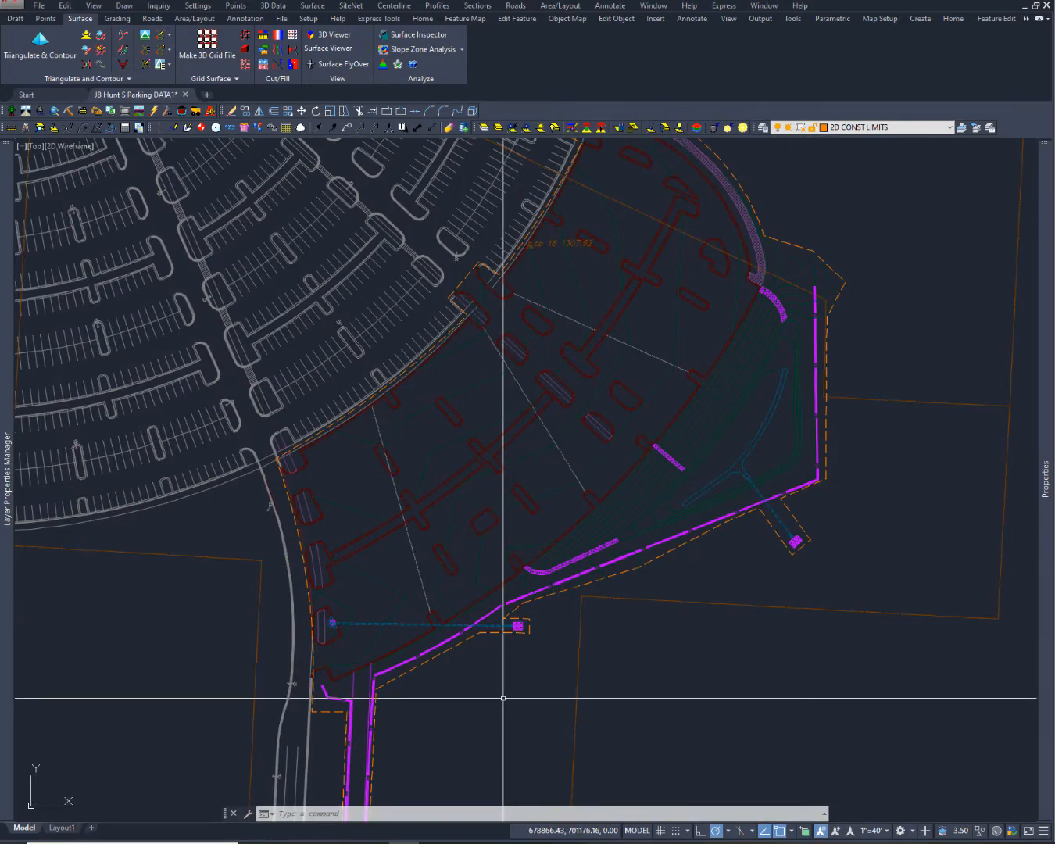
Step: Reopen the layer states with the LAYERSTATE command and restore the saved state SURFACE ONLY
right_click(764, 207)
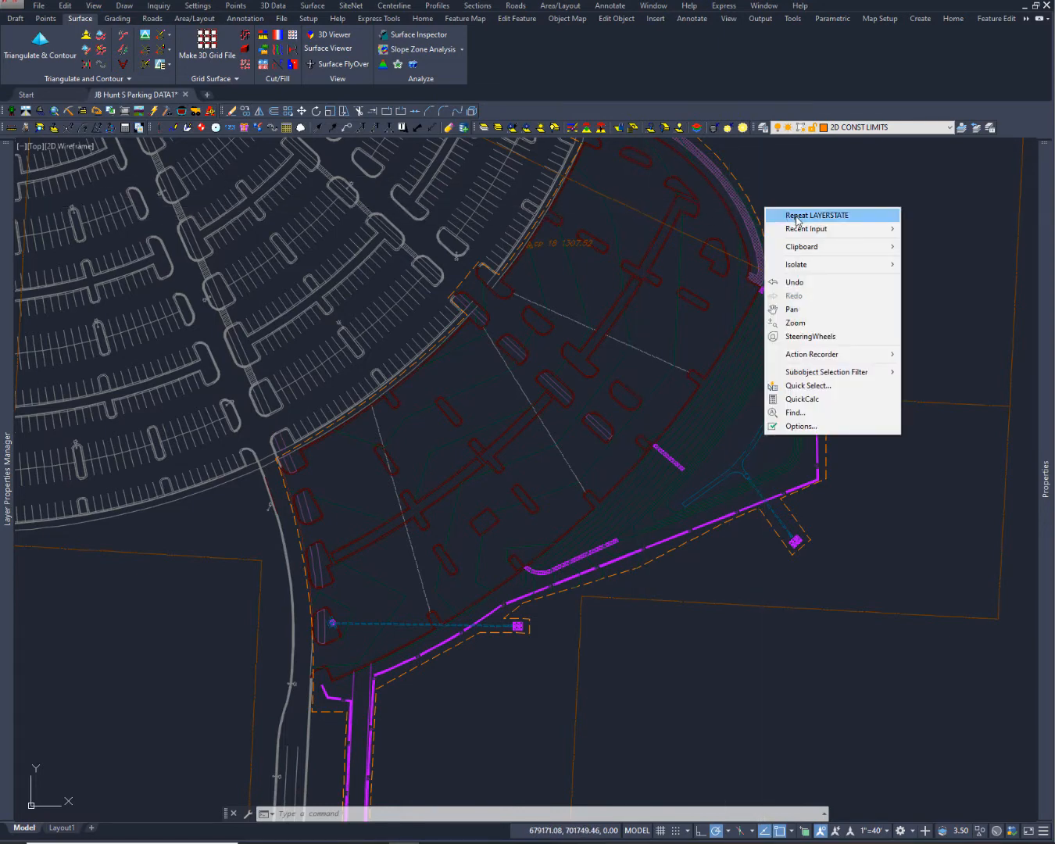
mouse_move(799, 230)
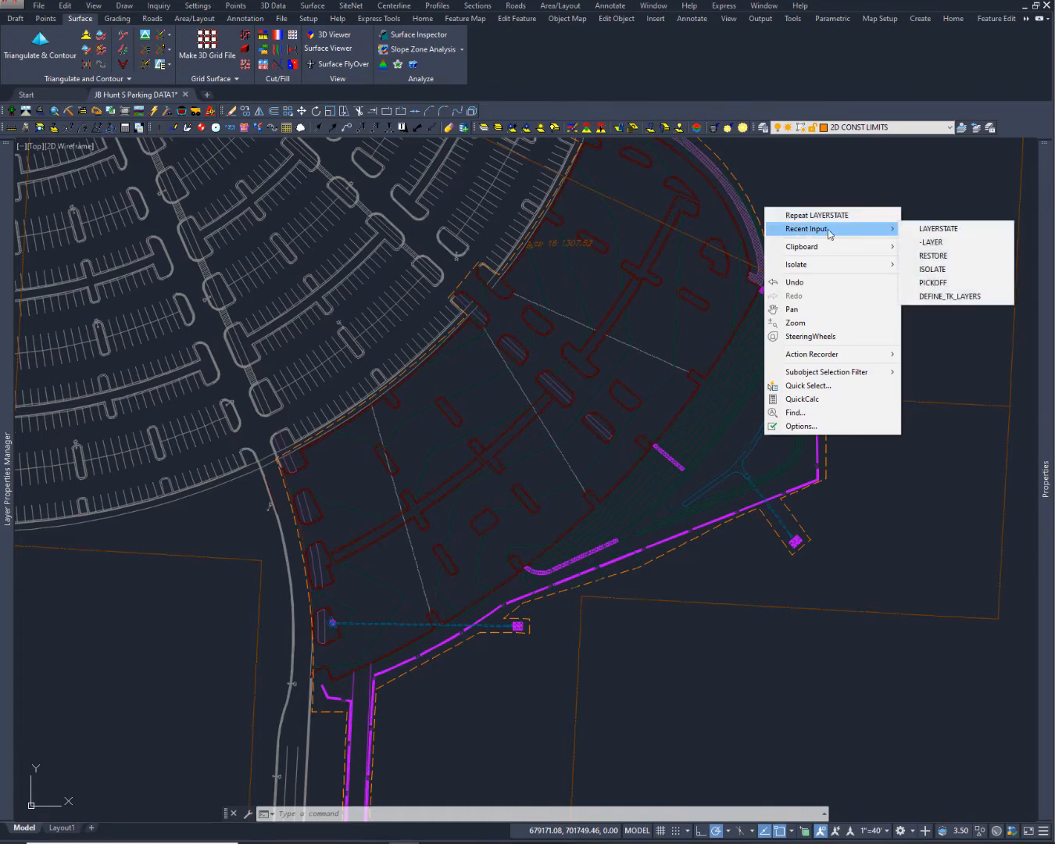
click(946, 357)
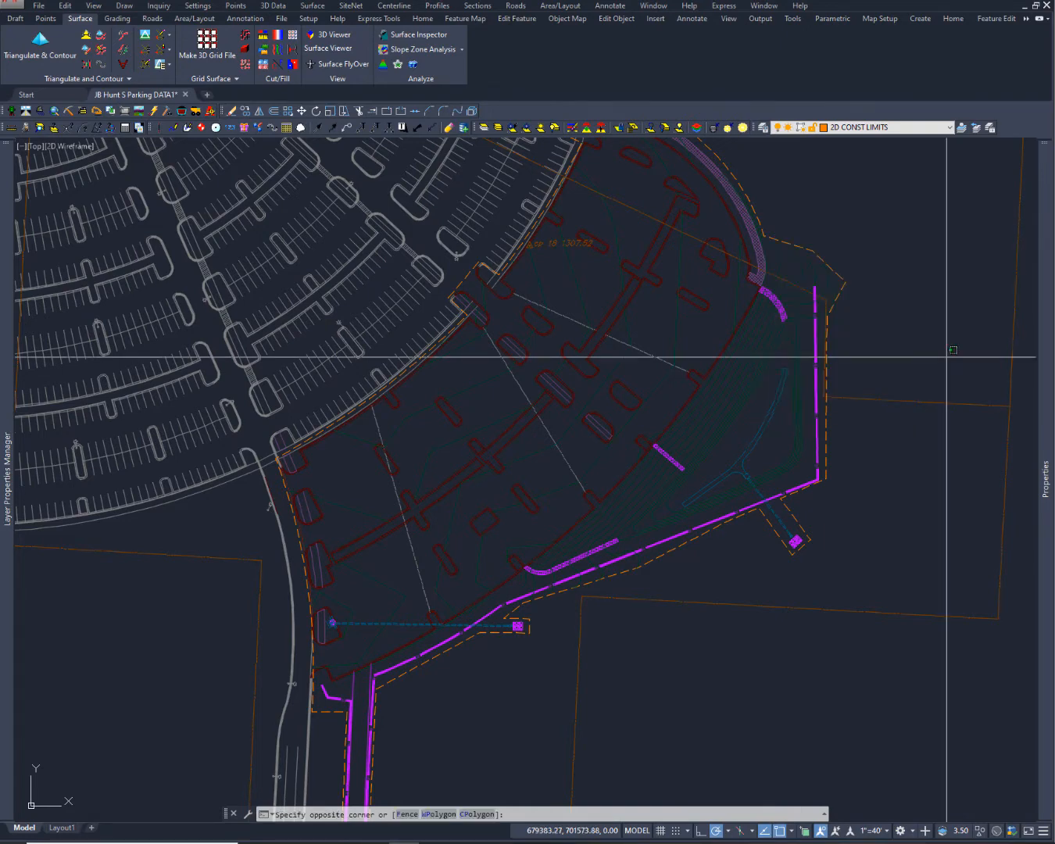
click(870, 369)
key(Return)
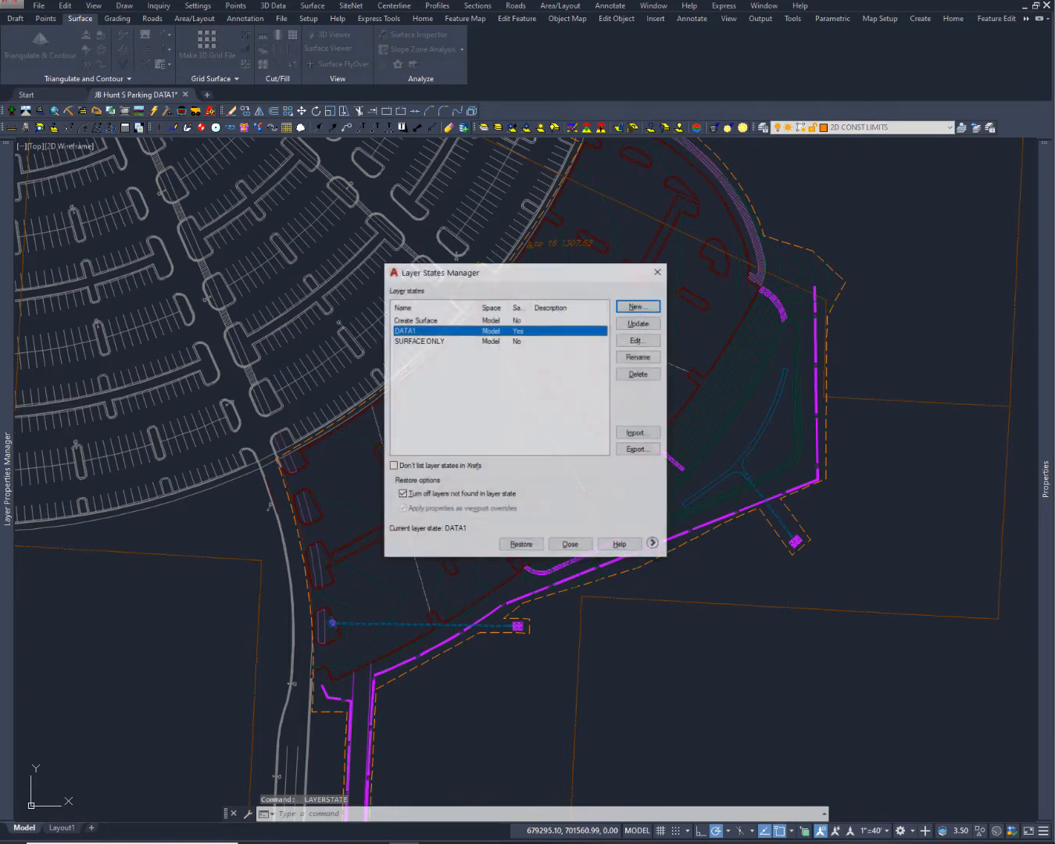
click(430, 340)
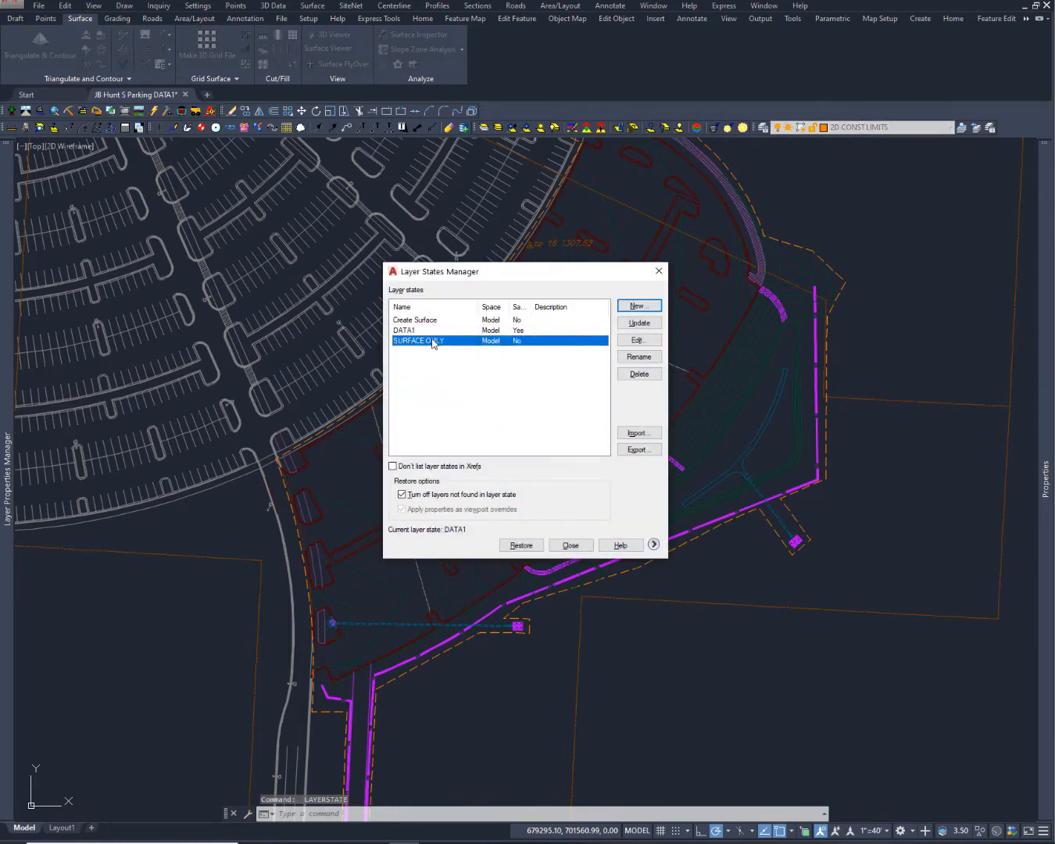
click(522, 547)
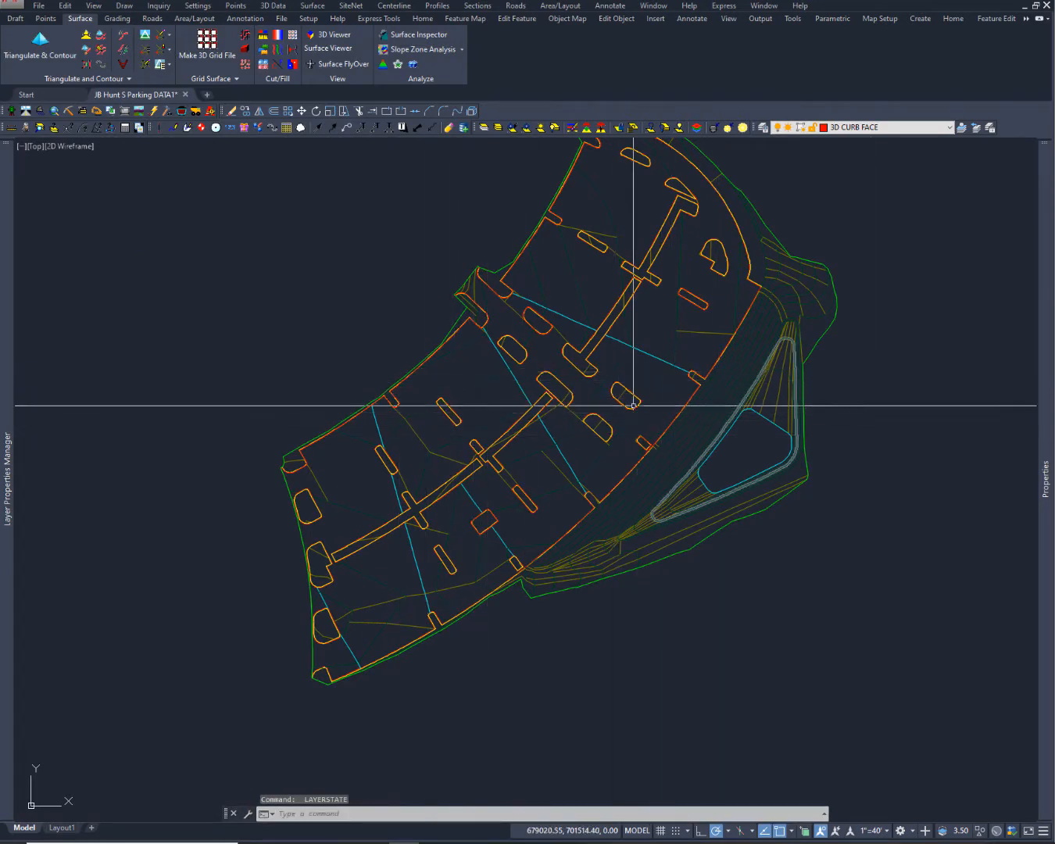
middle_drag(547, 353, 525, 400)
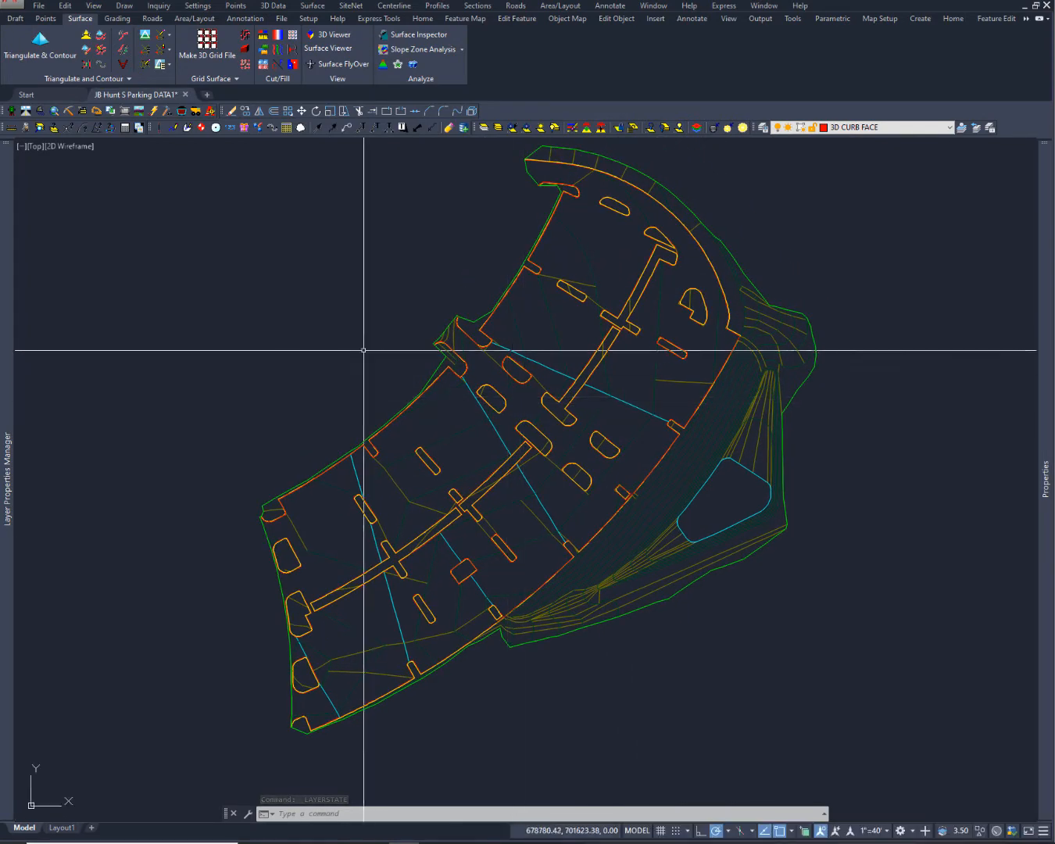
Step: Edit the SURFACE ONLY layer state to turn on the 3D CURB 2FT OS layer, save it and restore the state
key(Return)
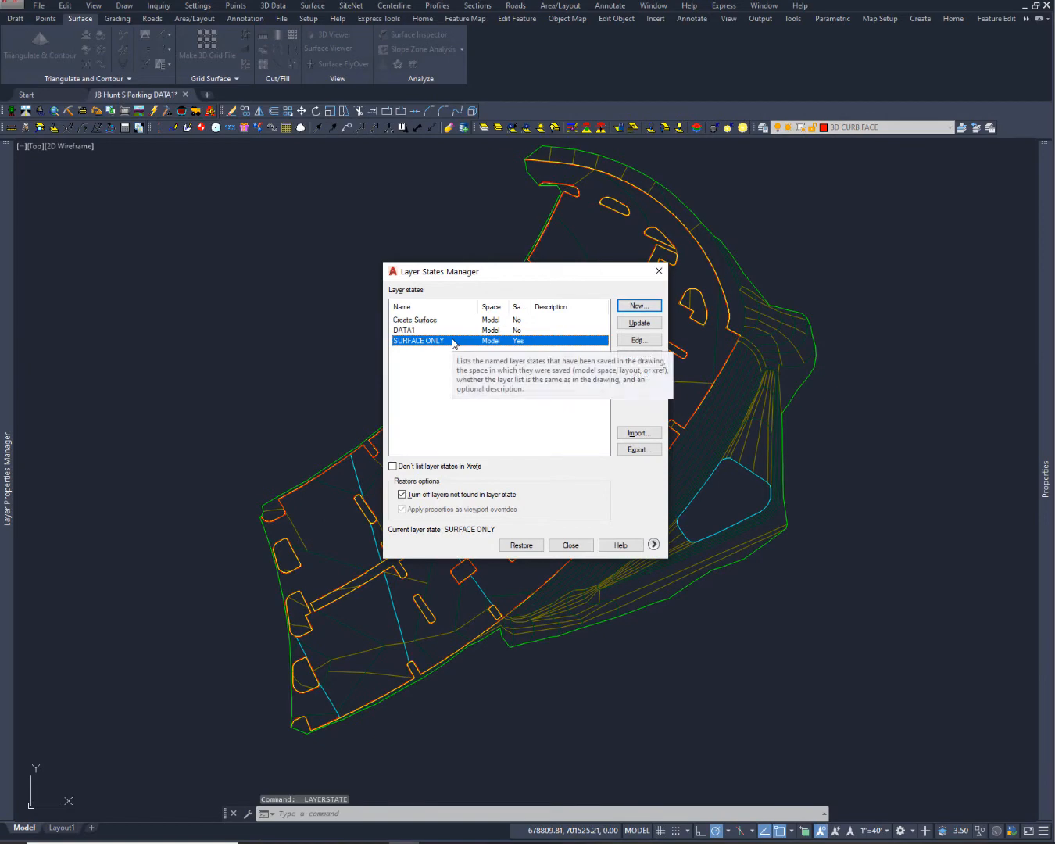
click(640, 340)
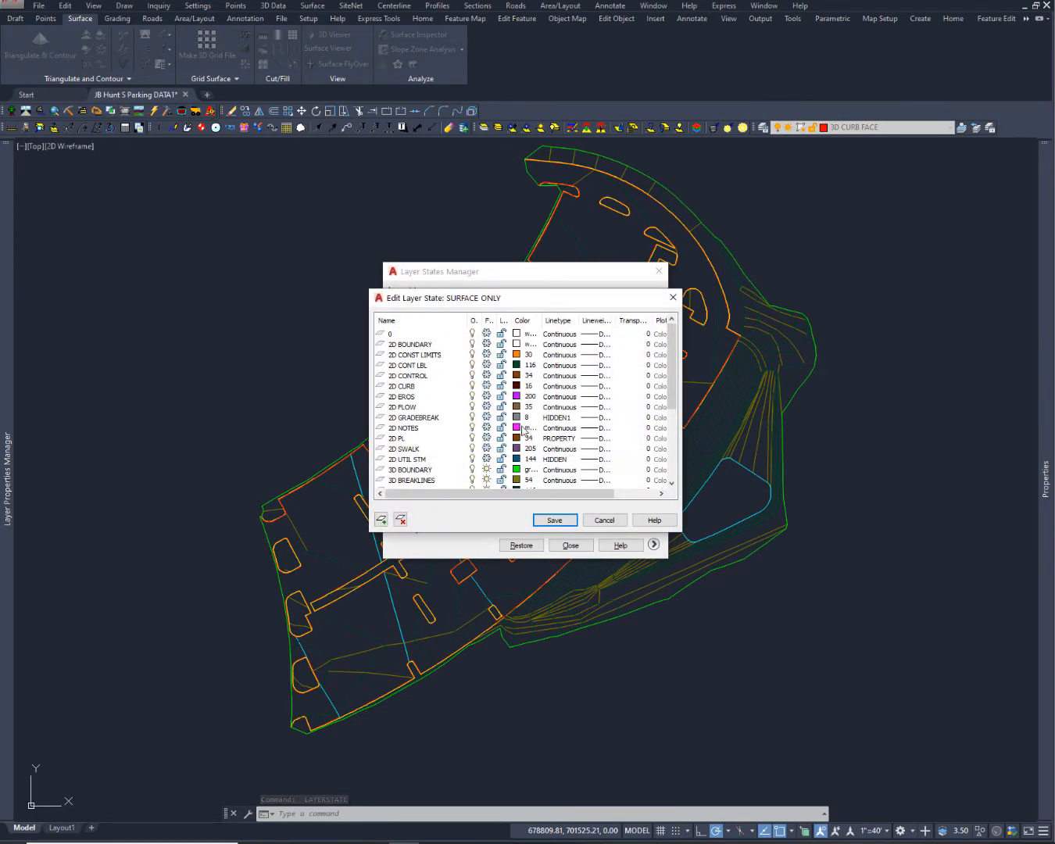
scroll(522, 433, down, 1)
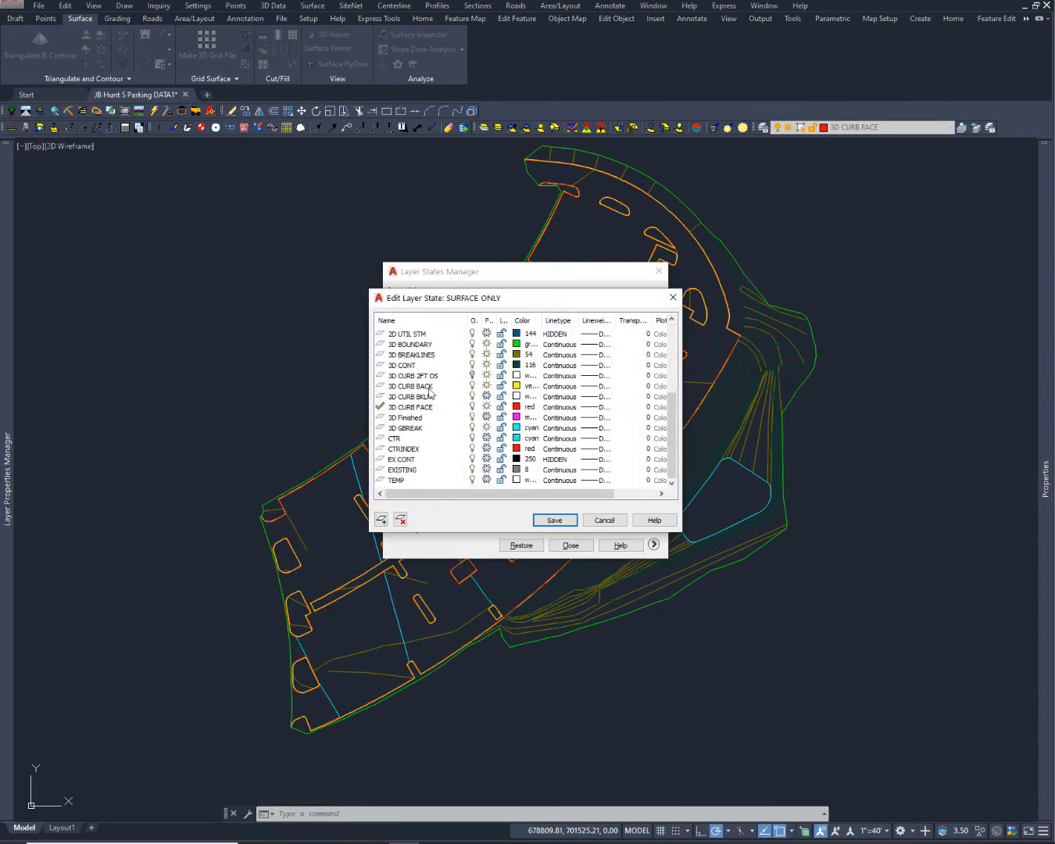
click(472, 377)
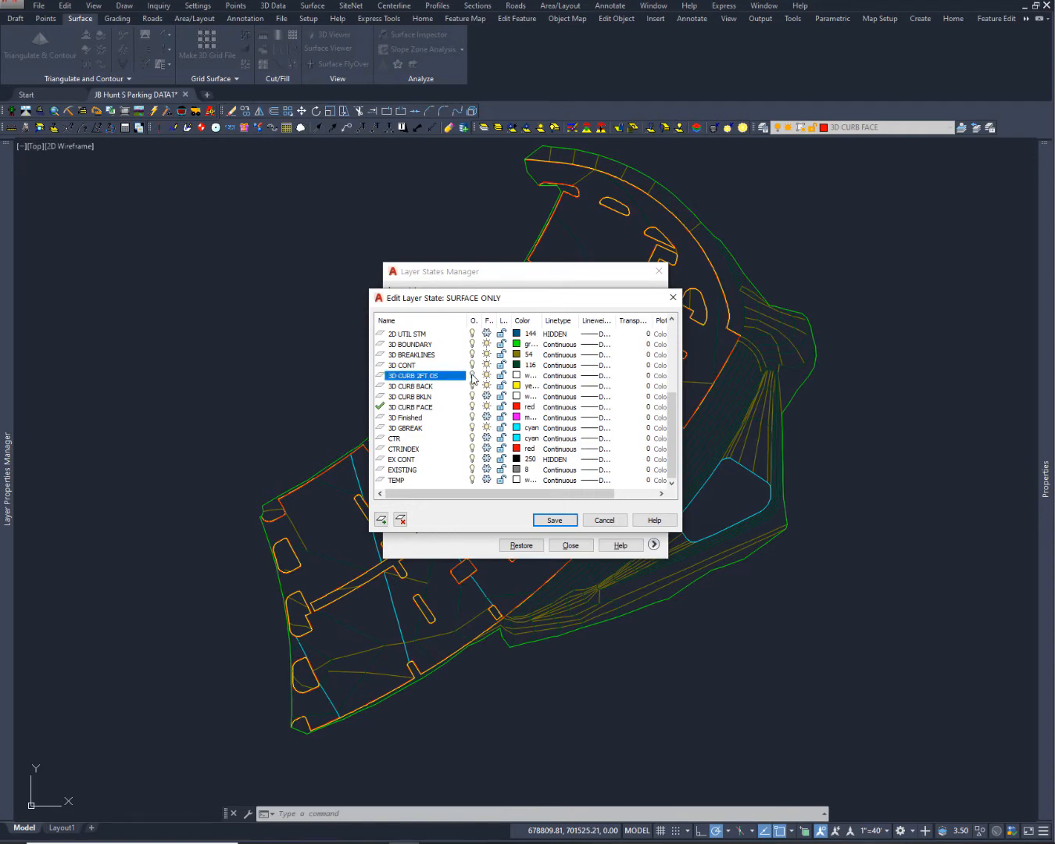
click(544, 519)
click(525, 545)
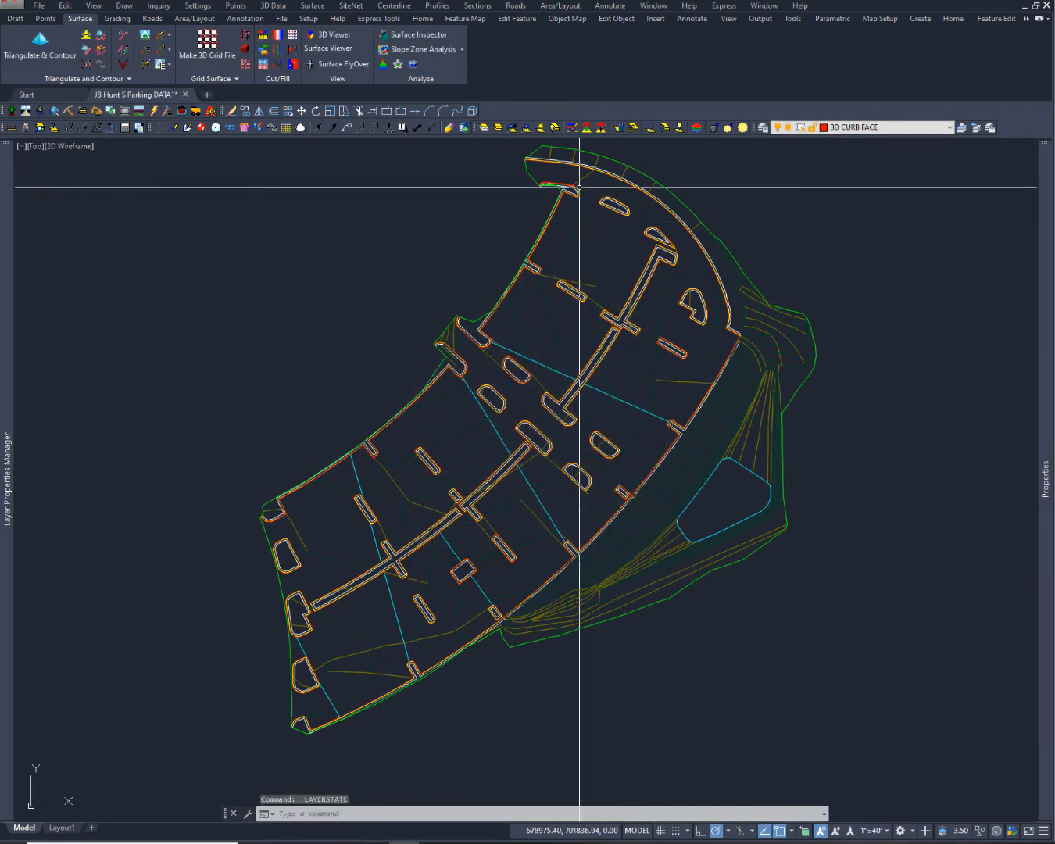
Step: Check the layer of the white offset line inside the curb islands, and clear the selection
scroll(536, 266, up, 2)
scroll(536, 267, up, 4)
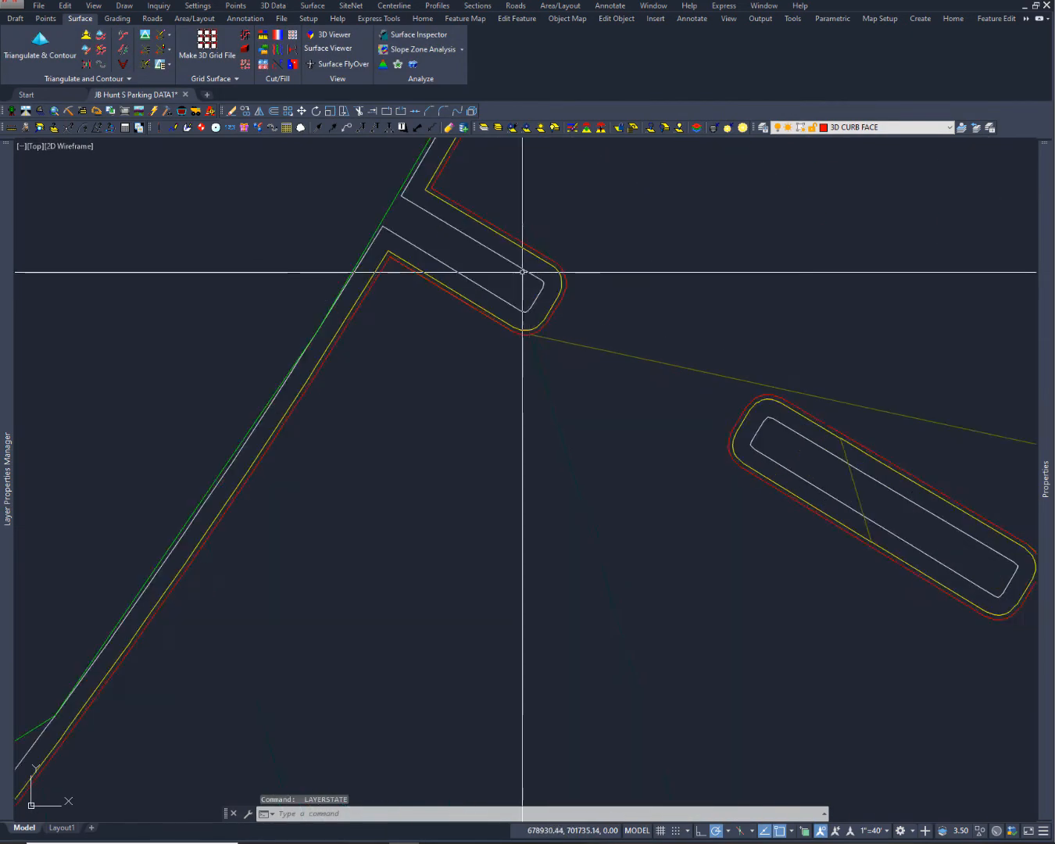
click(489, 248)
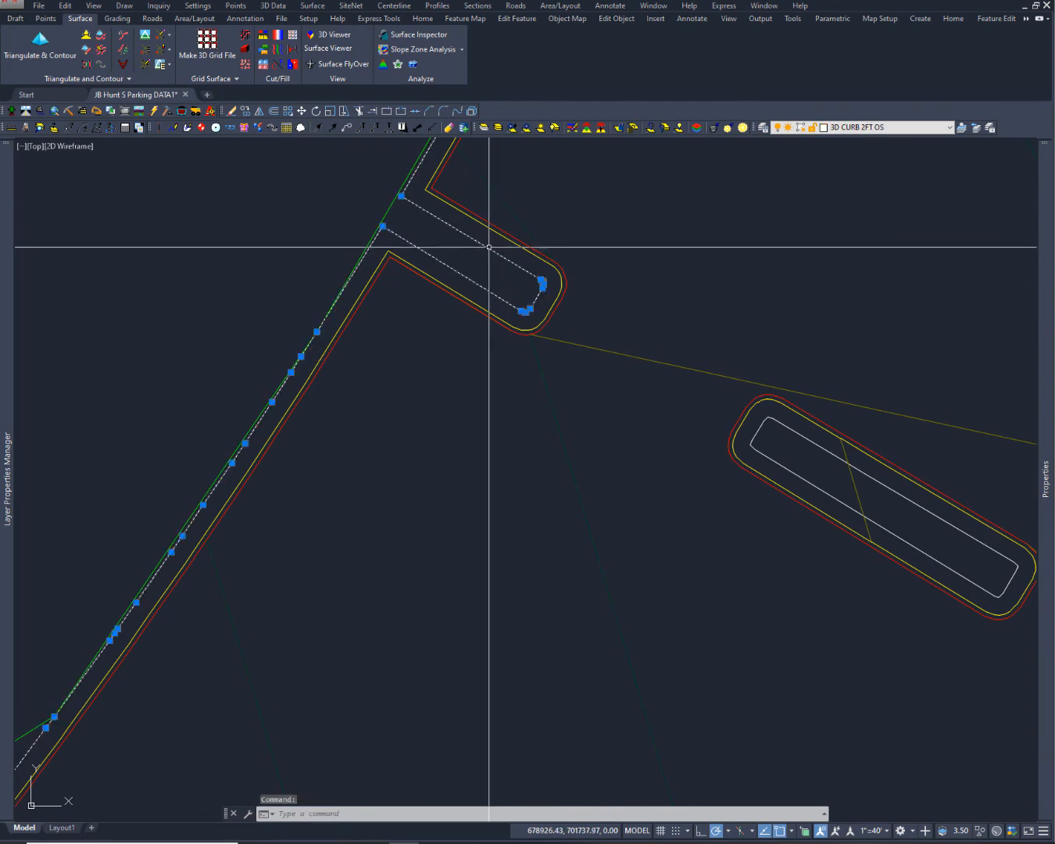
key(Escape)
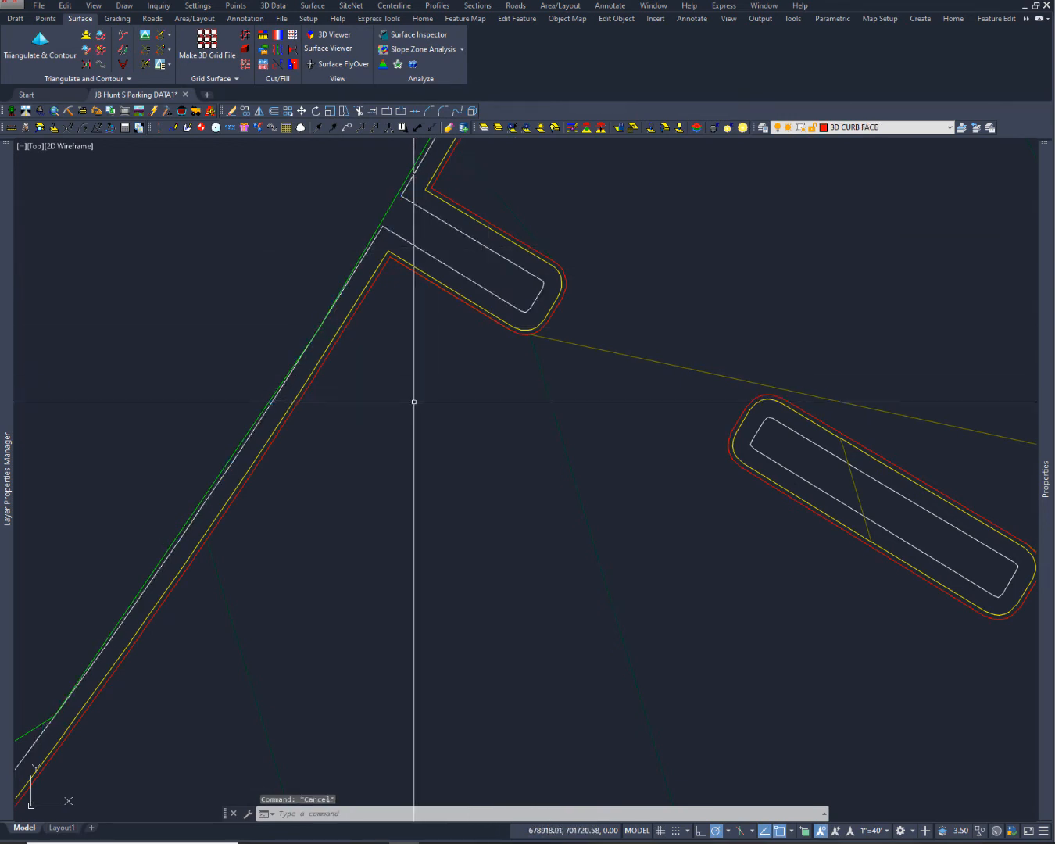
scroll(416, 400, down, 4)
middle_drag(422, 399, 443, 330)
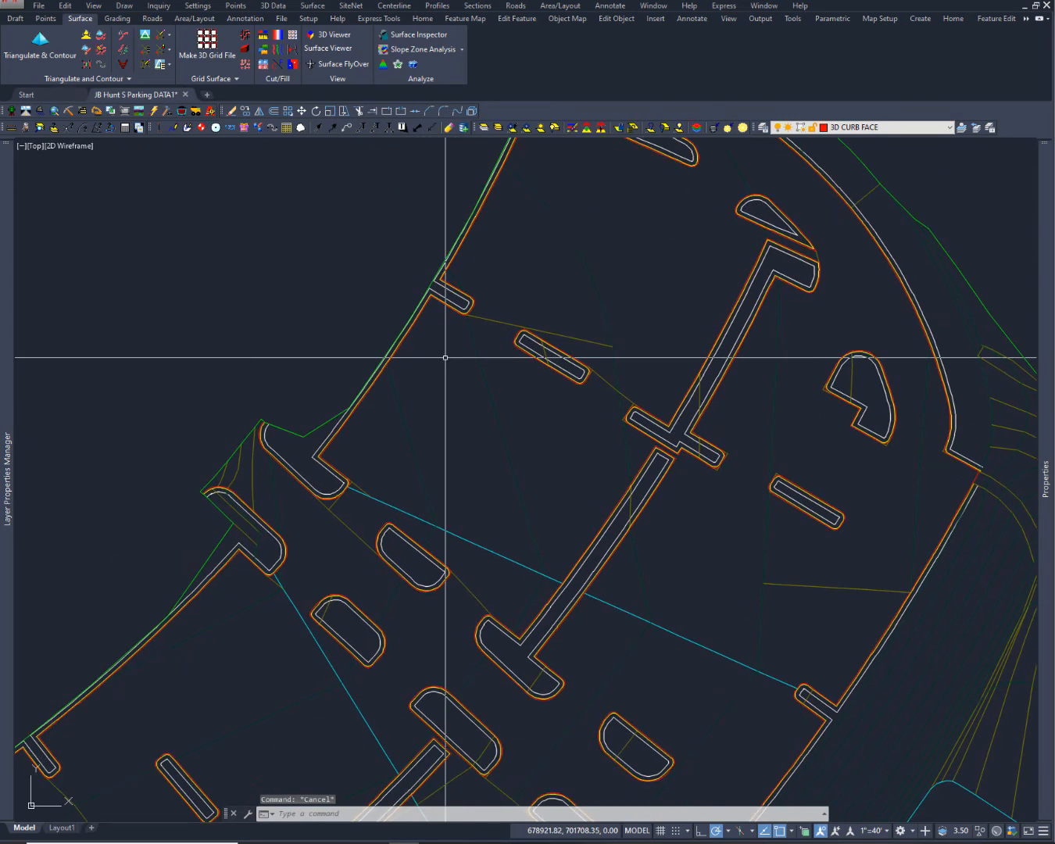
Step: Turn the 3D CURB 2FT OS layer back off in the SURFACE ONLY layer state, save it and restore the state
key(Return)
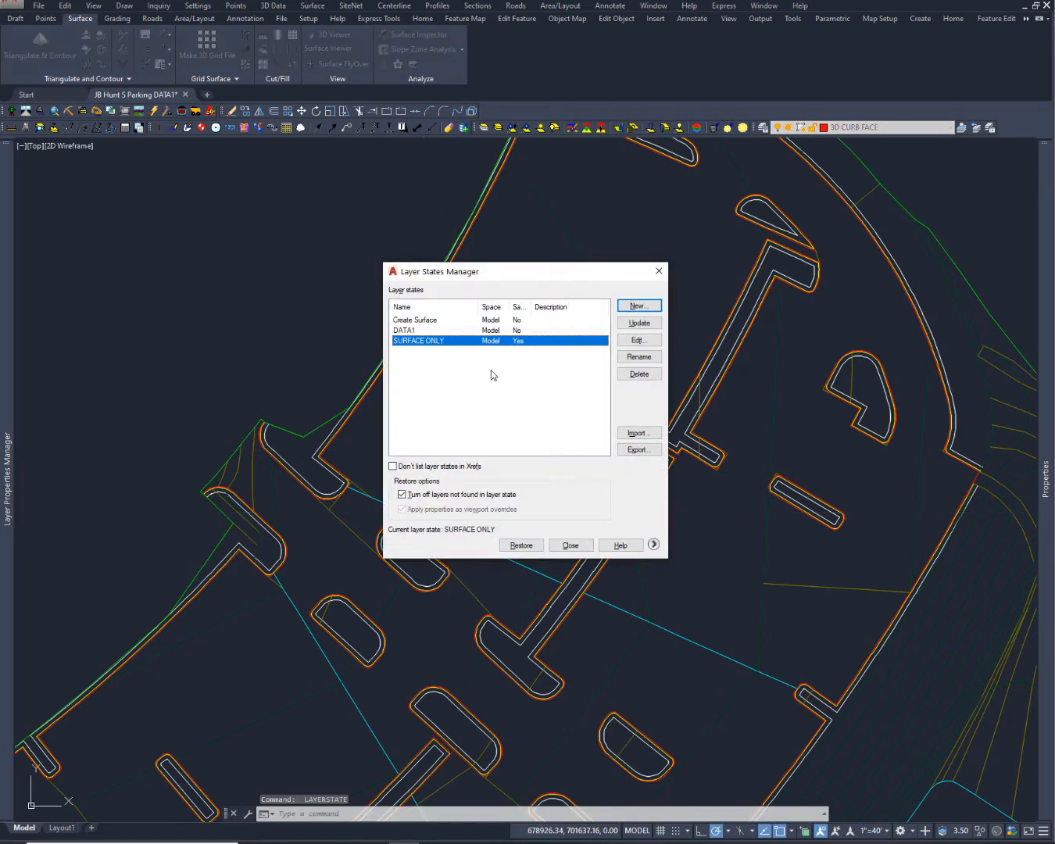
click(639, 340)
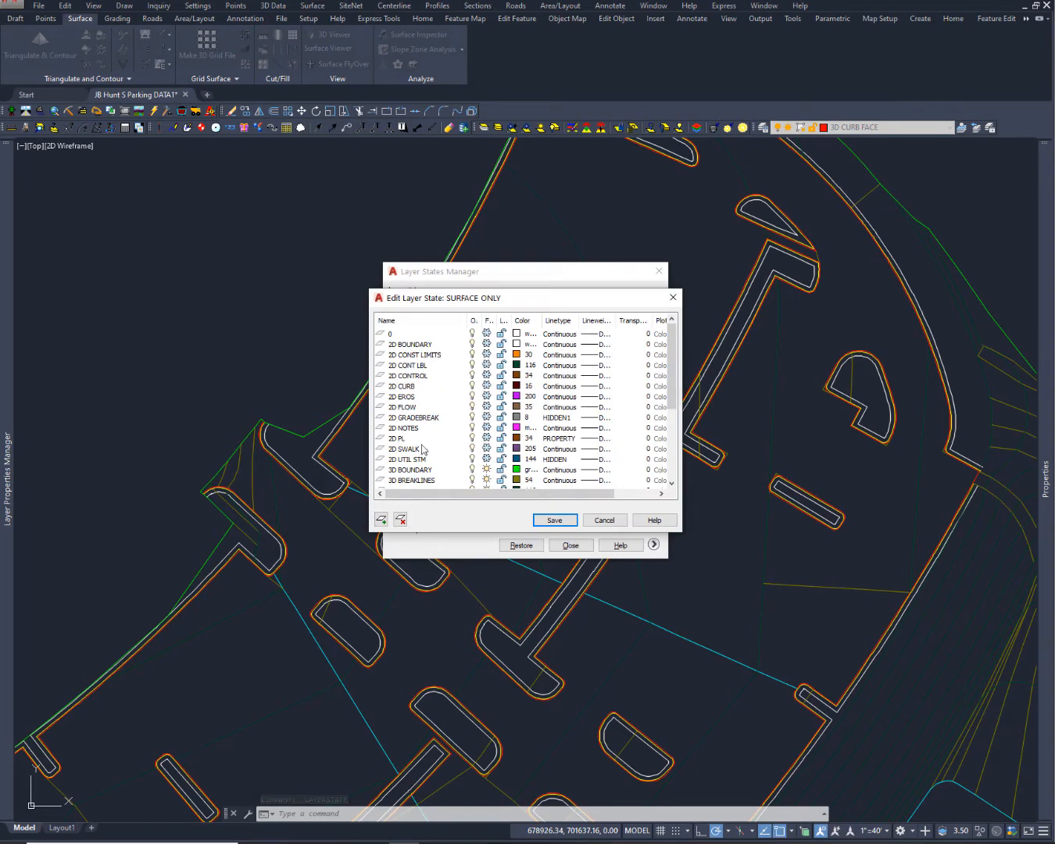
scroll(422, 449, down, 2)
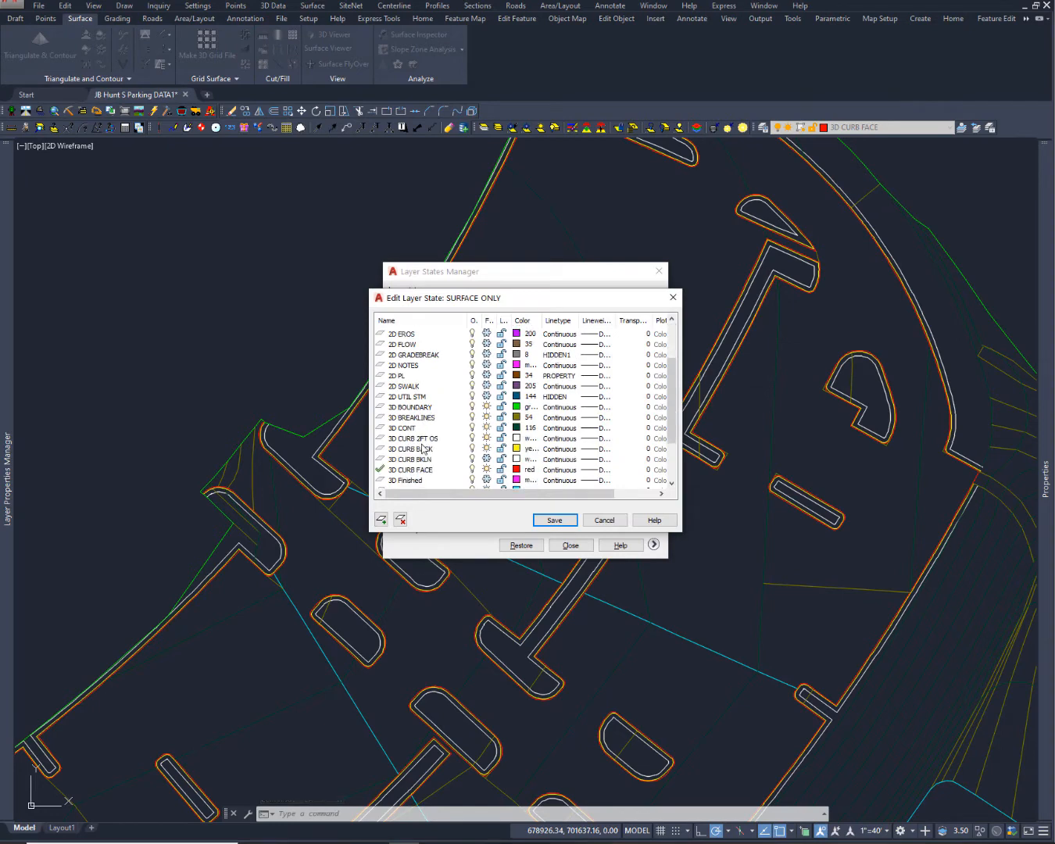
click(474, 443)
click(555, 521)
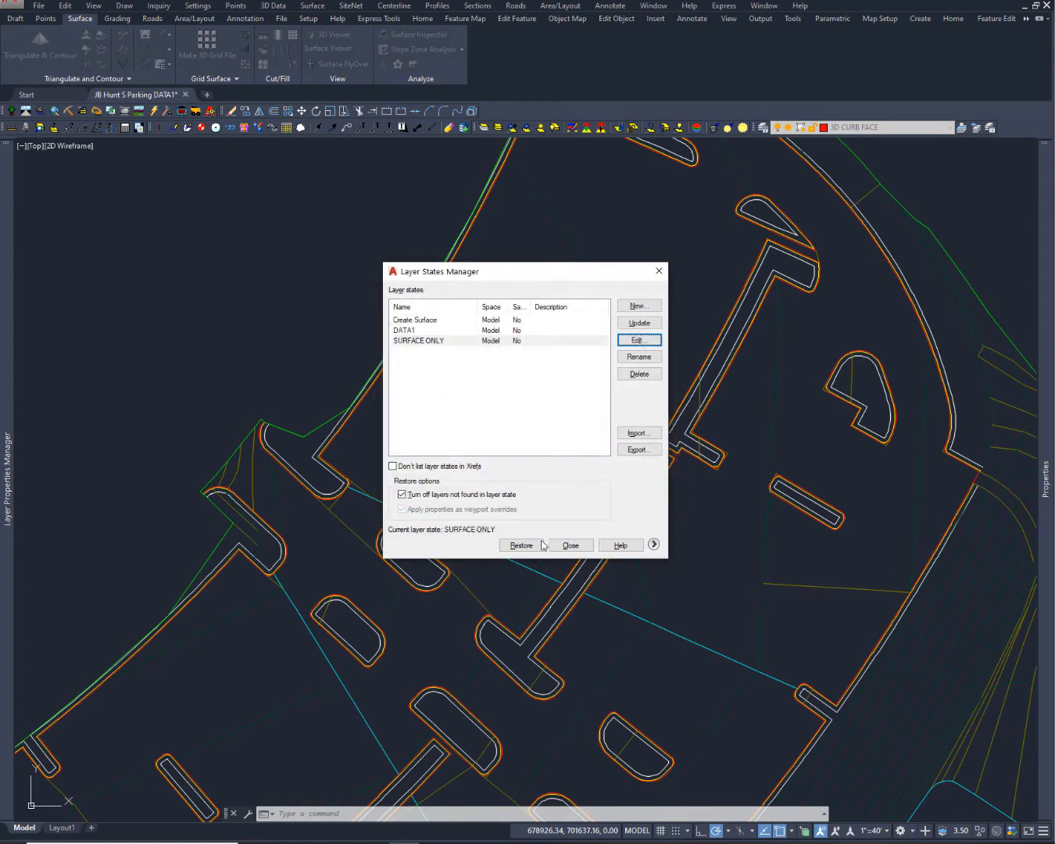
click(521, 546)
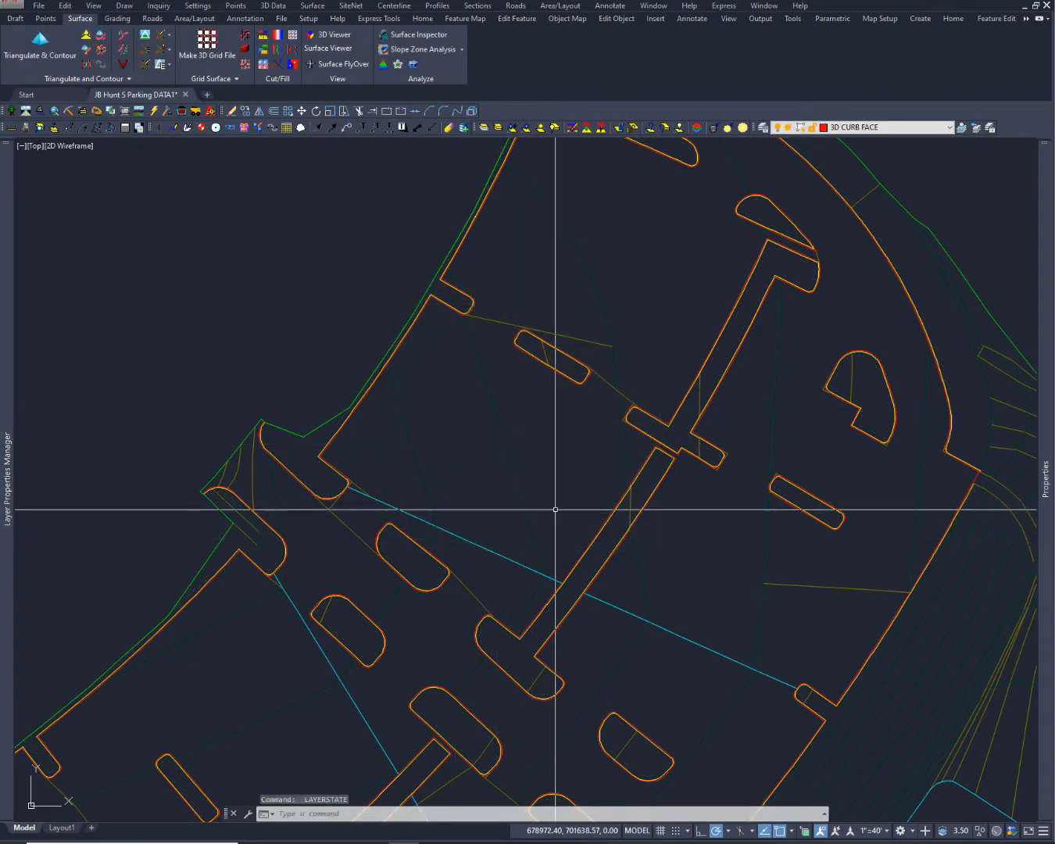
Step: Set the 3D viewpoint to 270° from the X axis and 60° from the XY plane, and inspect the tilted surface linework
middle_drag(550, 501, 517, 339)
scroll(523, 382, down, 5)
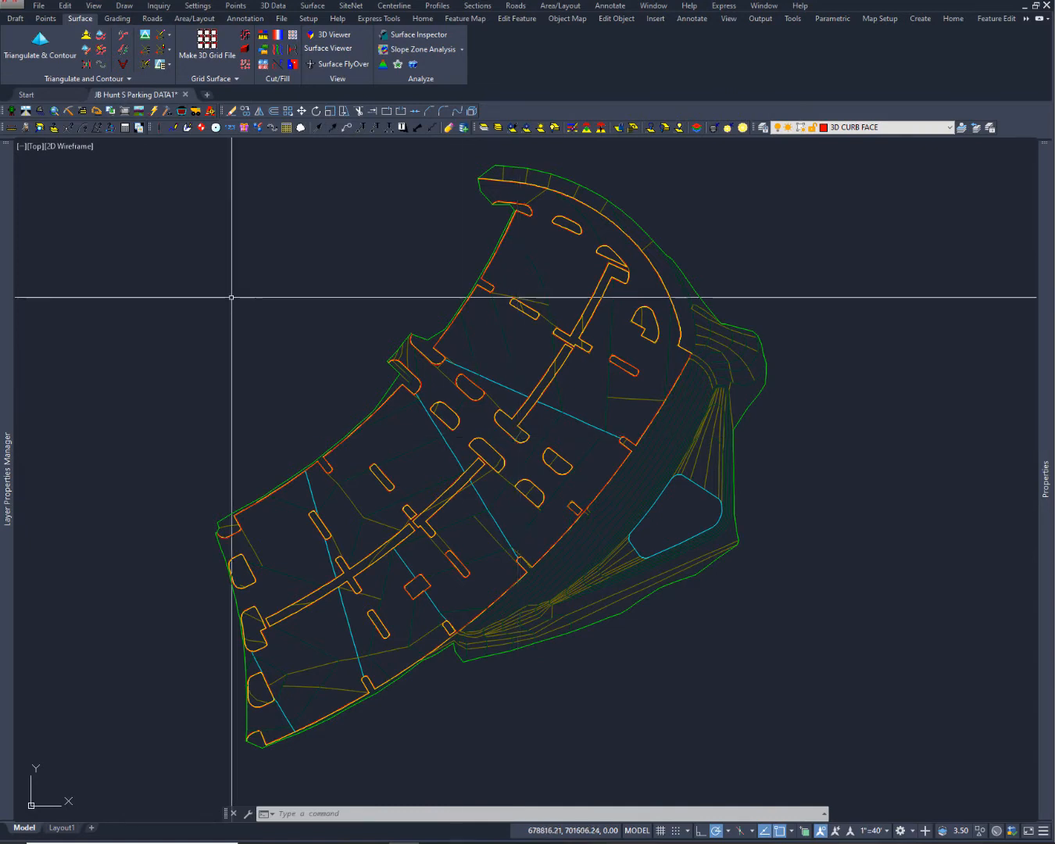
click(95, 6)
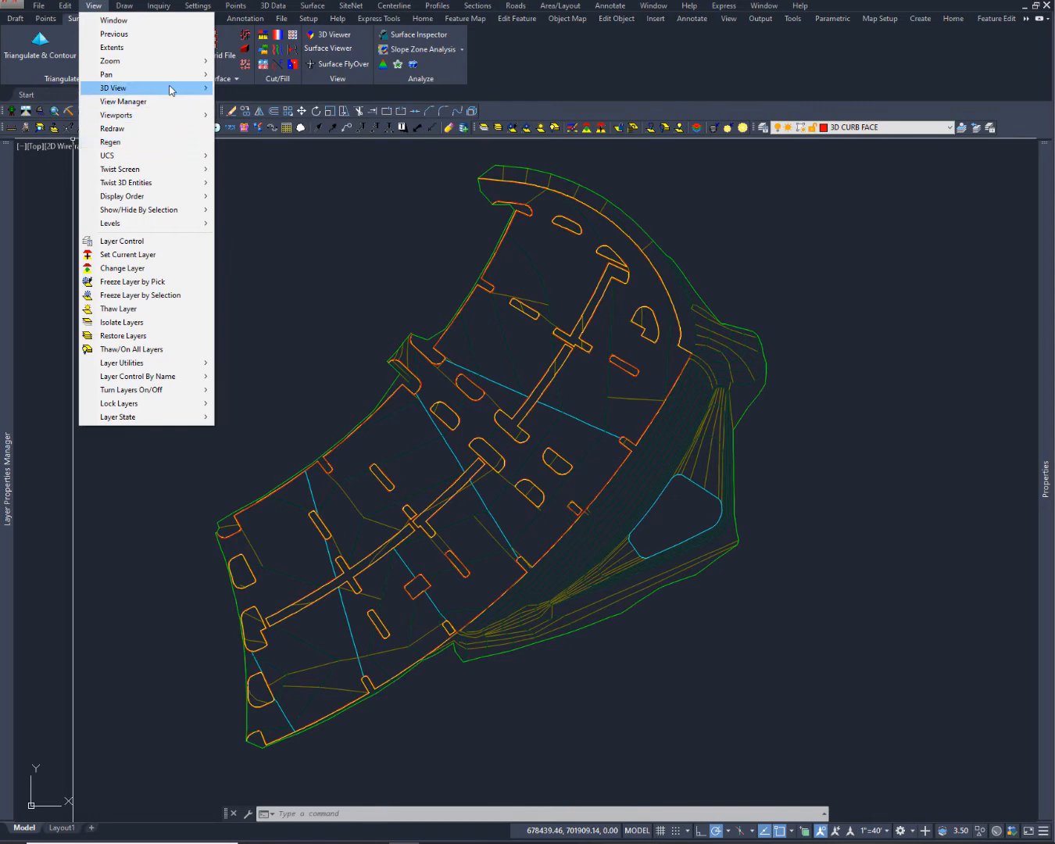
mouse_move(204, 87)
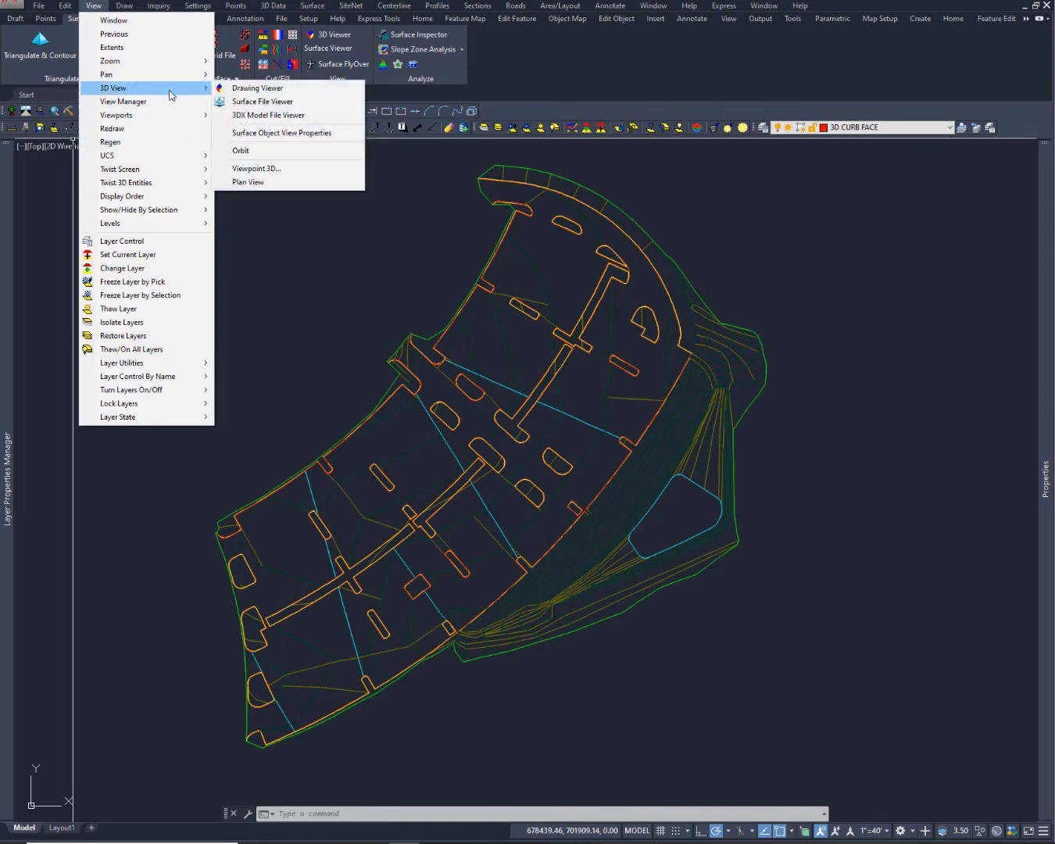
click(280, 168)
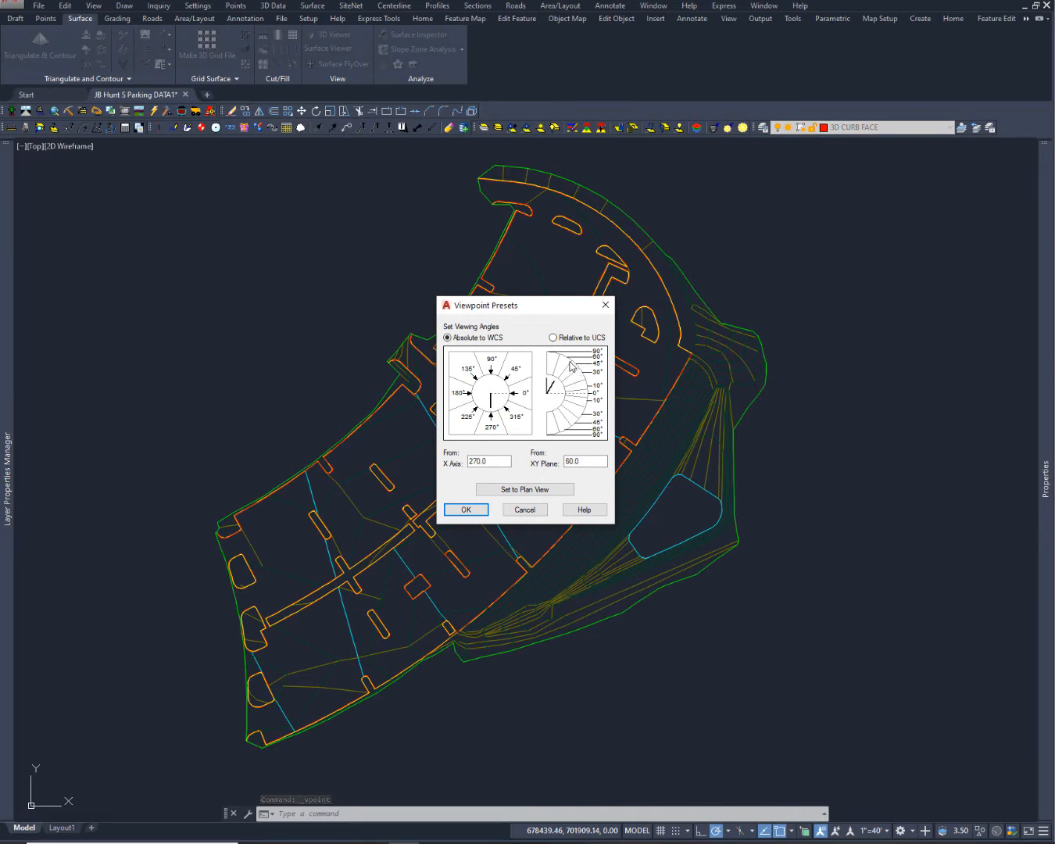
click(470, 507)
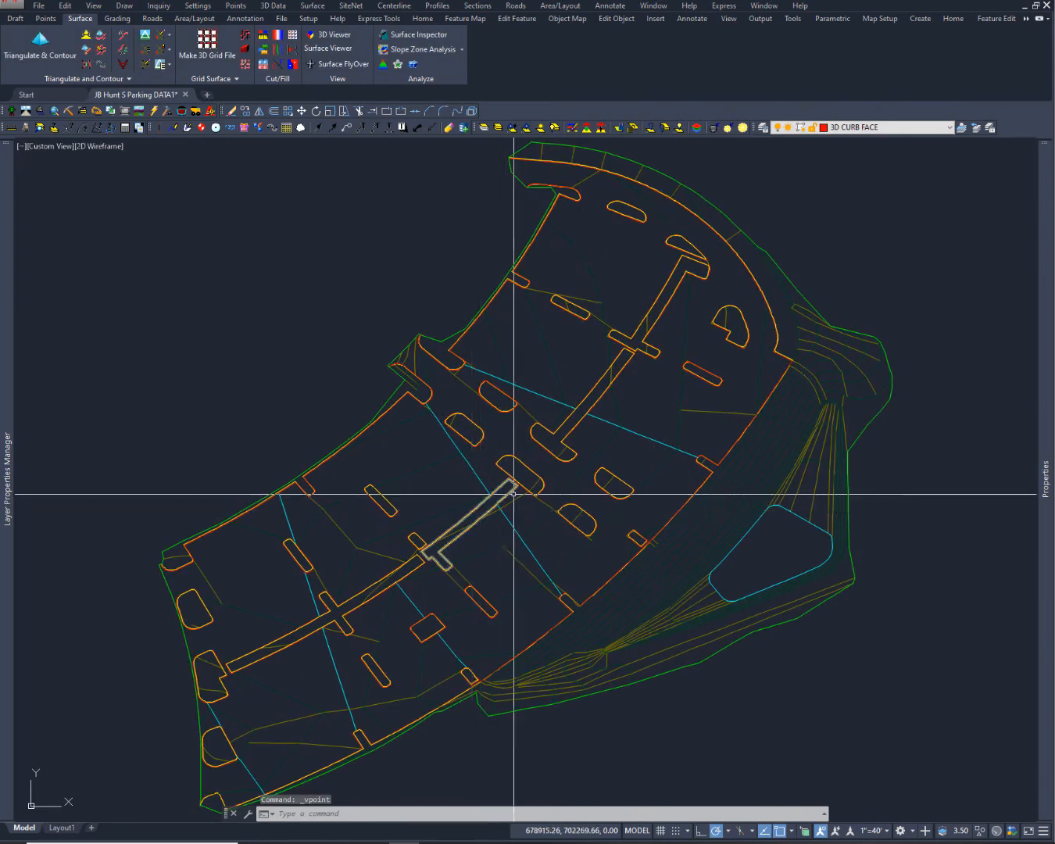
scroll(522, 493, up, 4)
scroll(522, 493, down, 8)
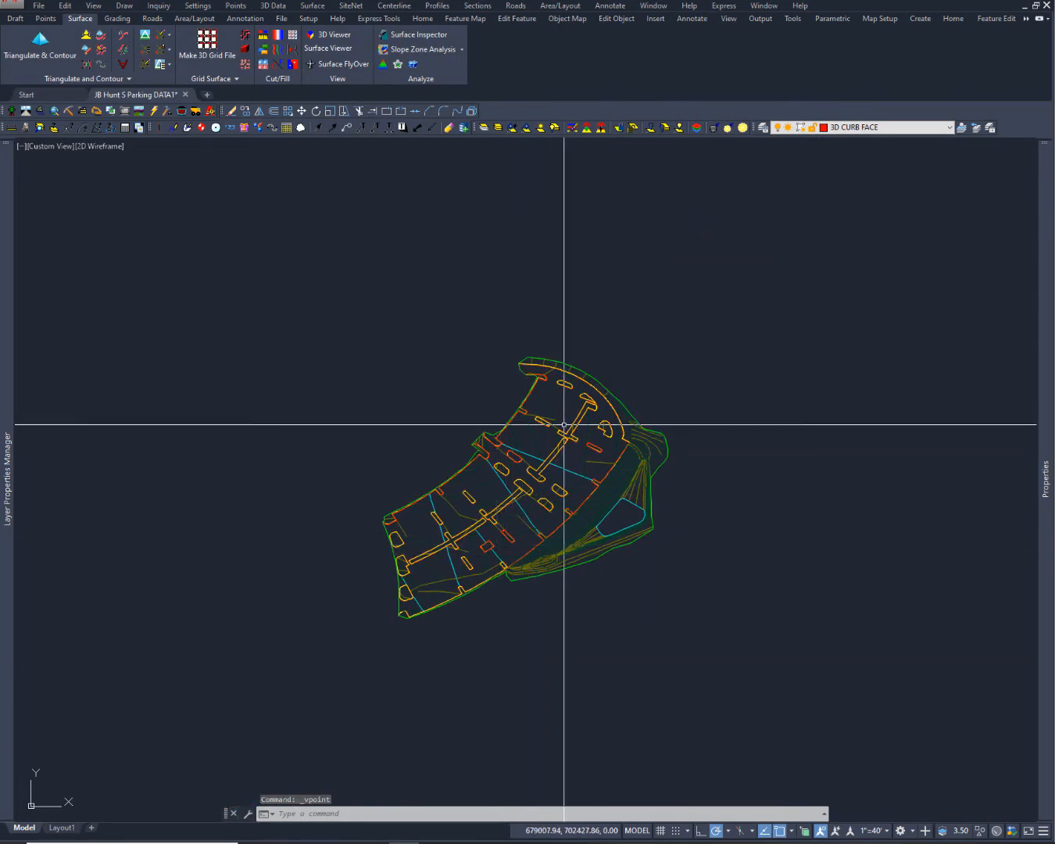
scroll(565, 420, up, 5)
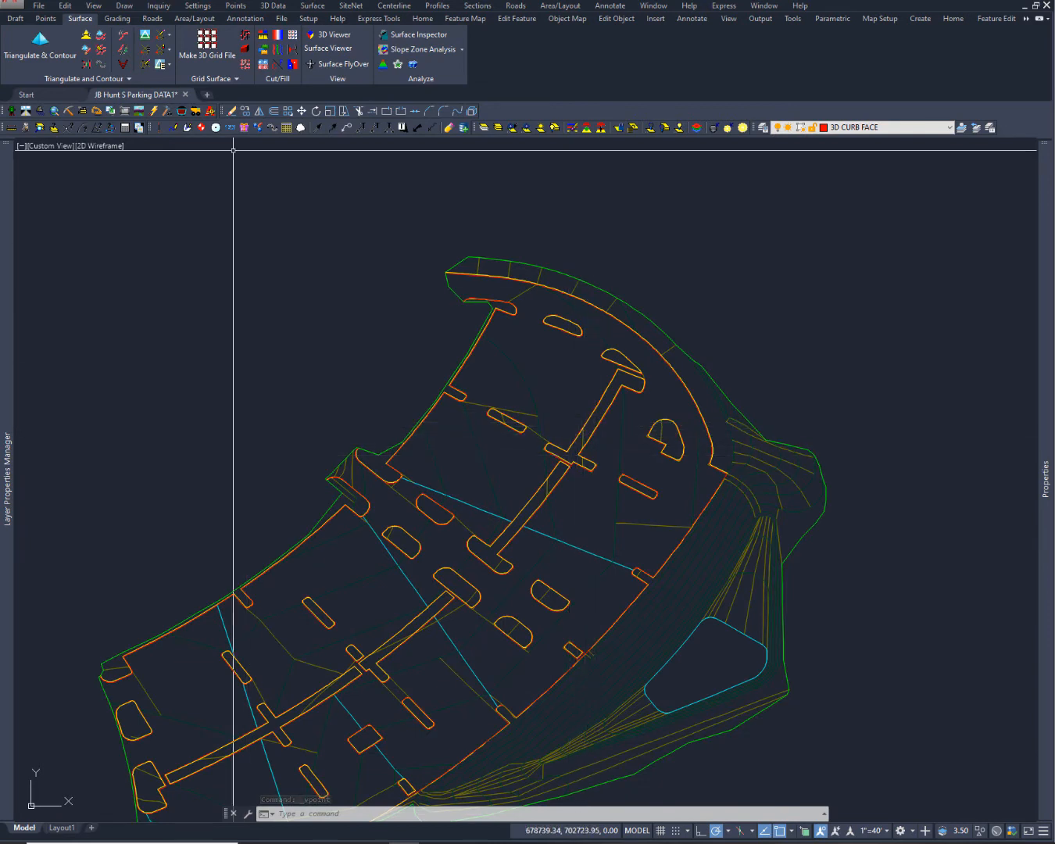
Step: Set the viewpoint to 270° from the X axis and 90° from the XY plane, and check the layer of a contour line
key(Return)
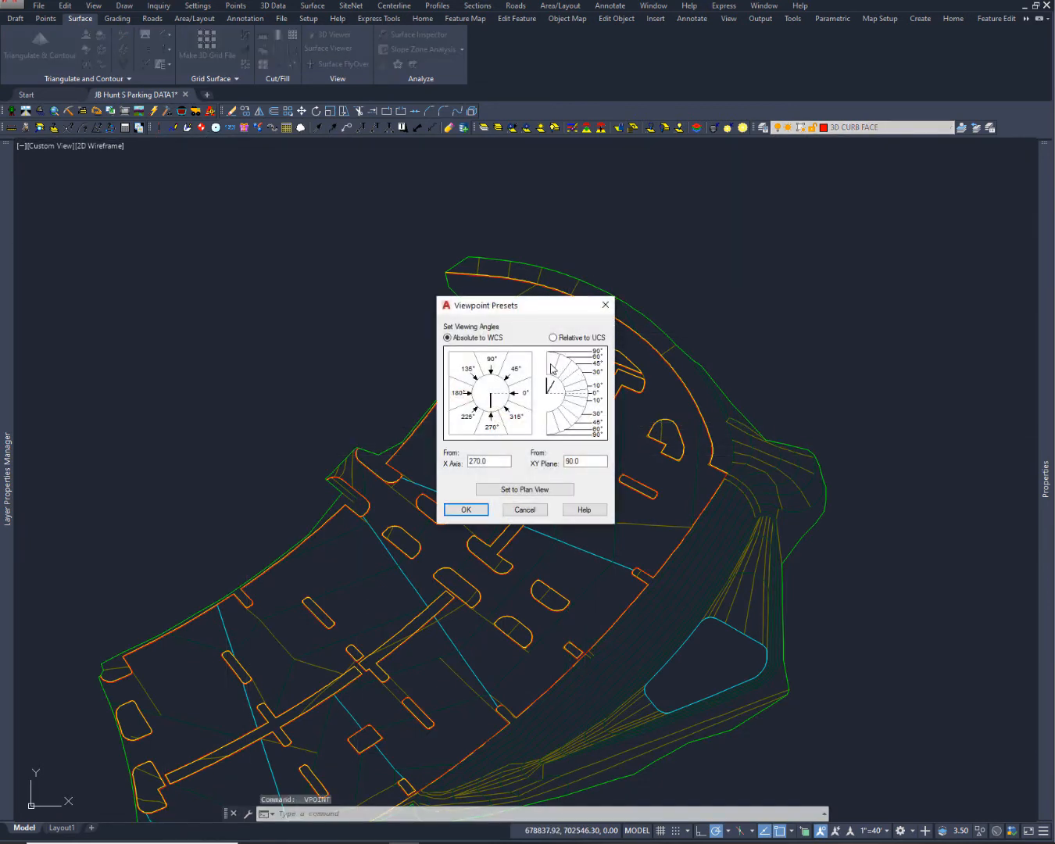
click(484, 509)
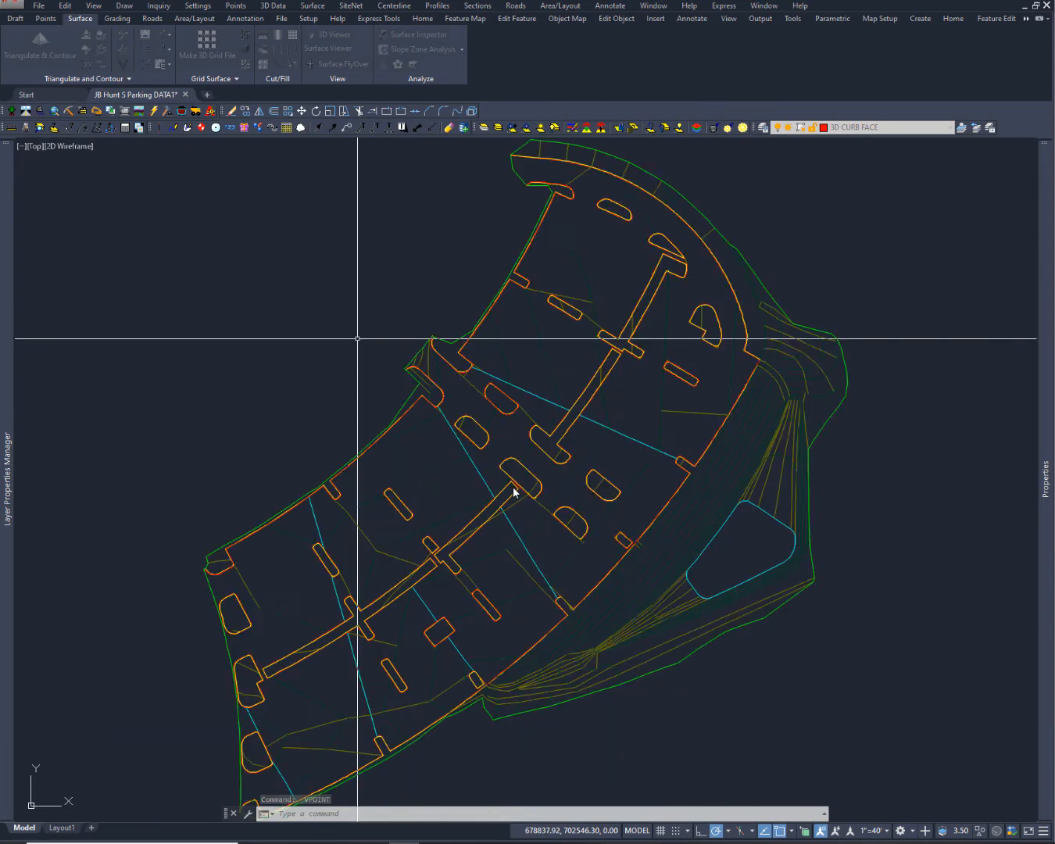
scroll(566, 463, down, 4)
scroll(565, 464, up, 4)
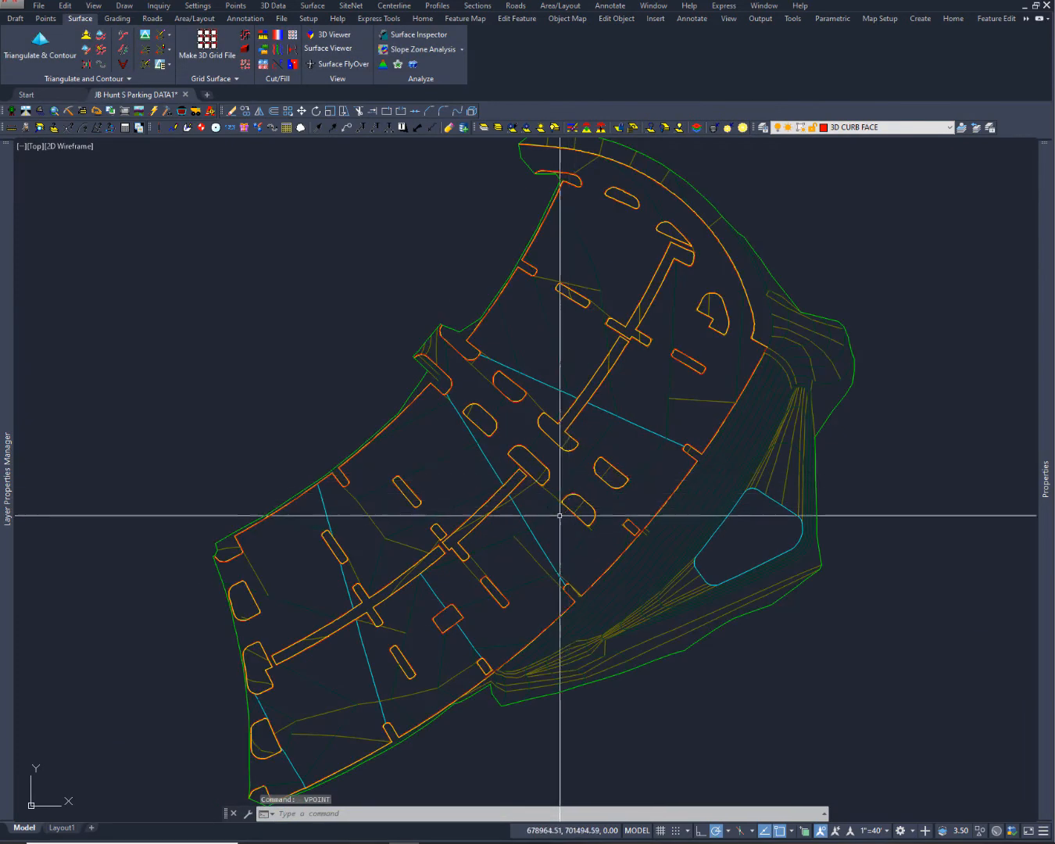
click(648, 460)
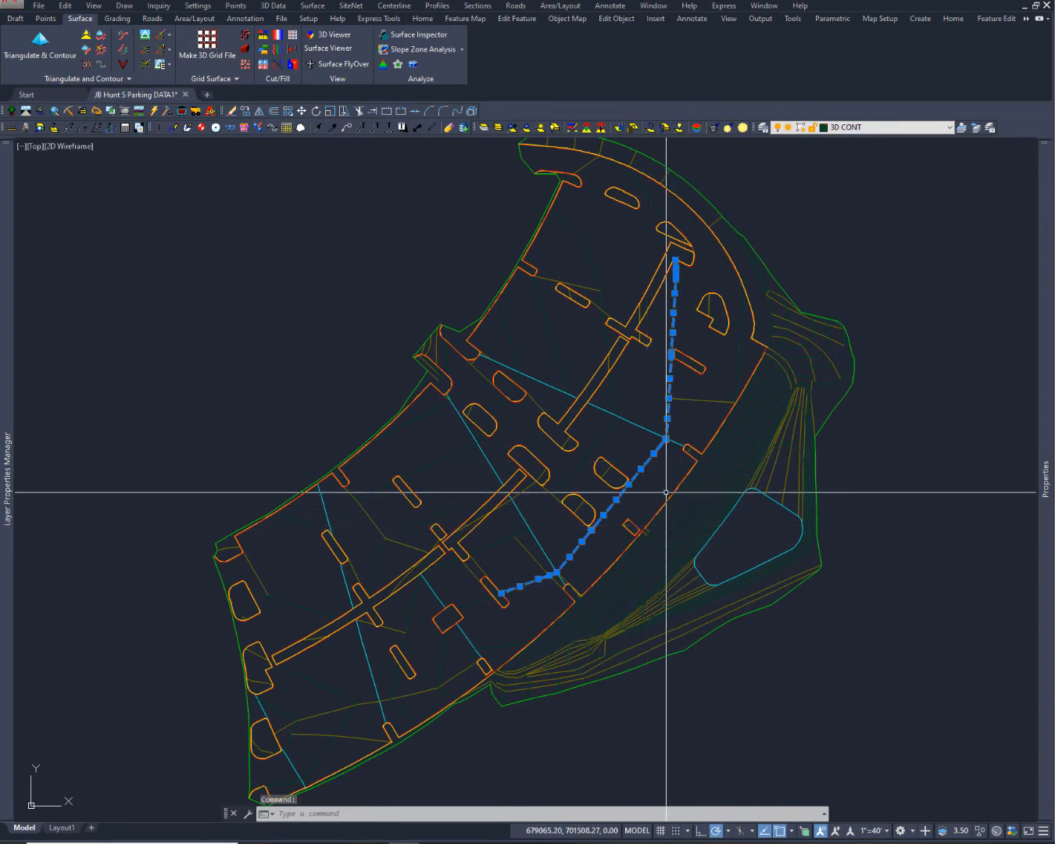
key(Escape)
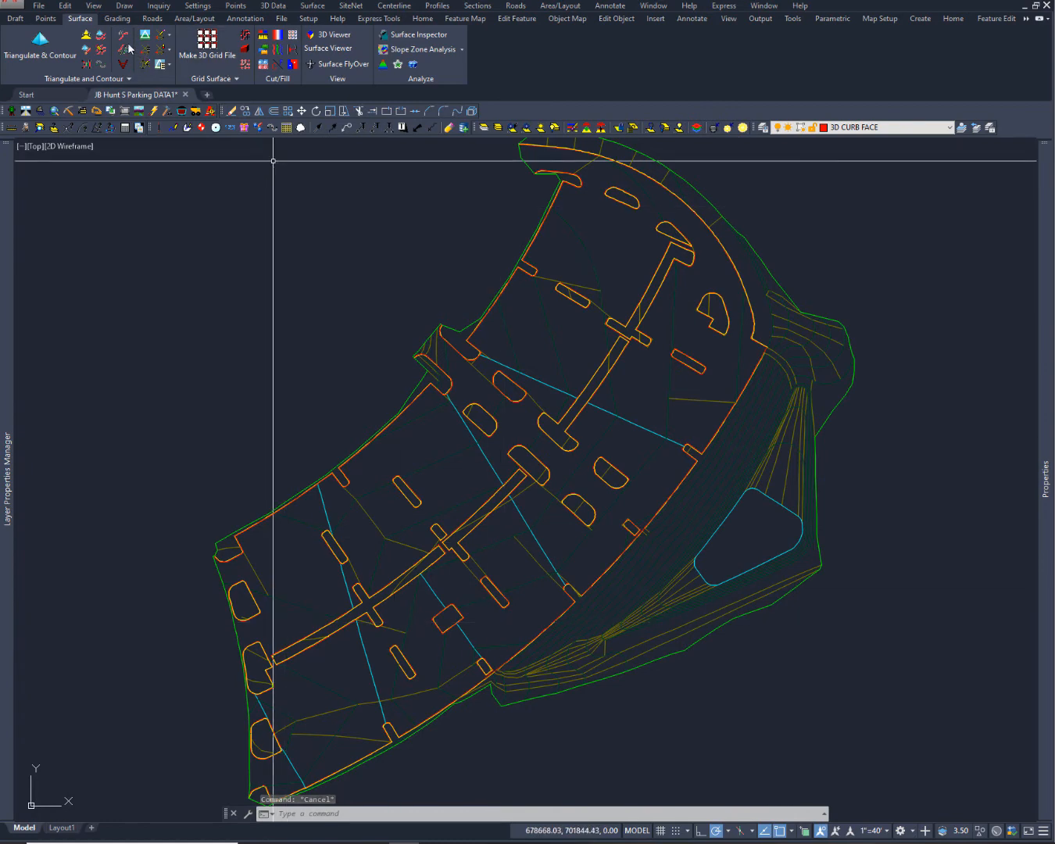
Step: Run the VPOINT command and reapply the plan viewing angles of 270° from the X axis and 90° from the XY plane
text(VPOINT)
key(Return)
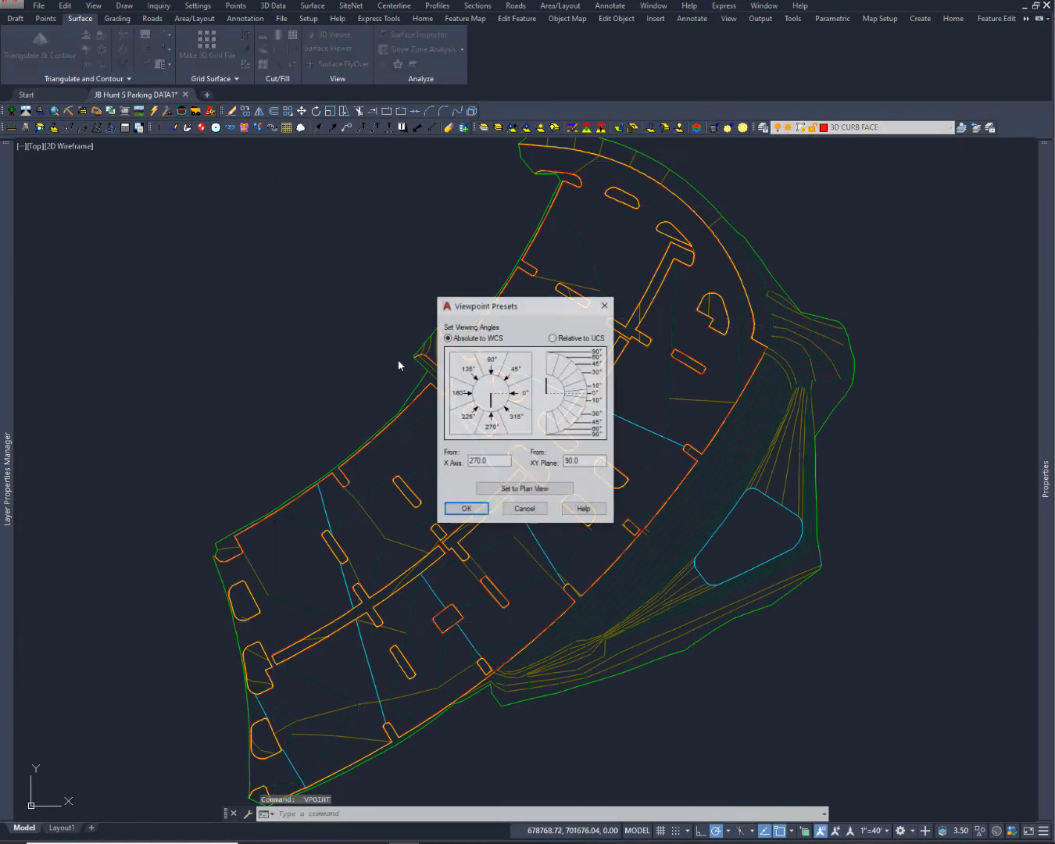
click(473, 512)
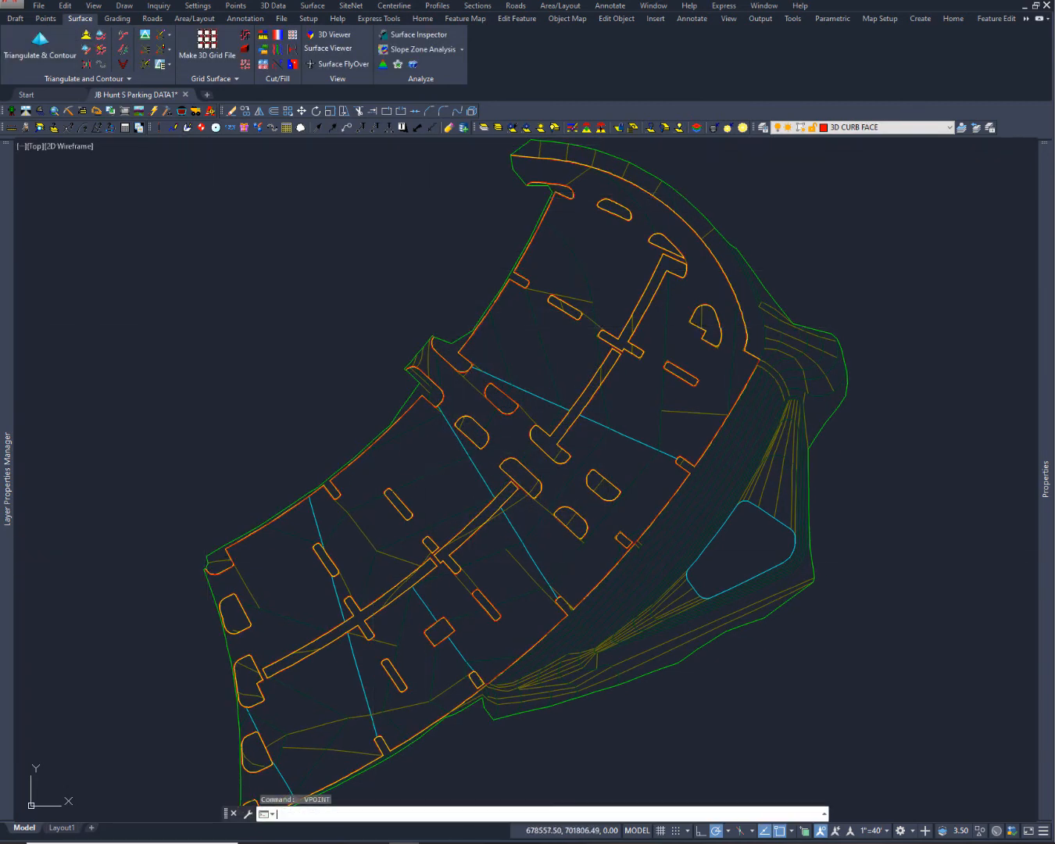
Step: Reapply the plan view through the viewpoint presets, and check the layer of the contour line crossing the central parking islands
key(Return)
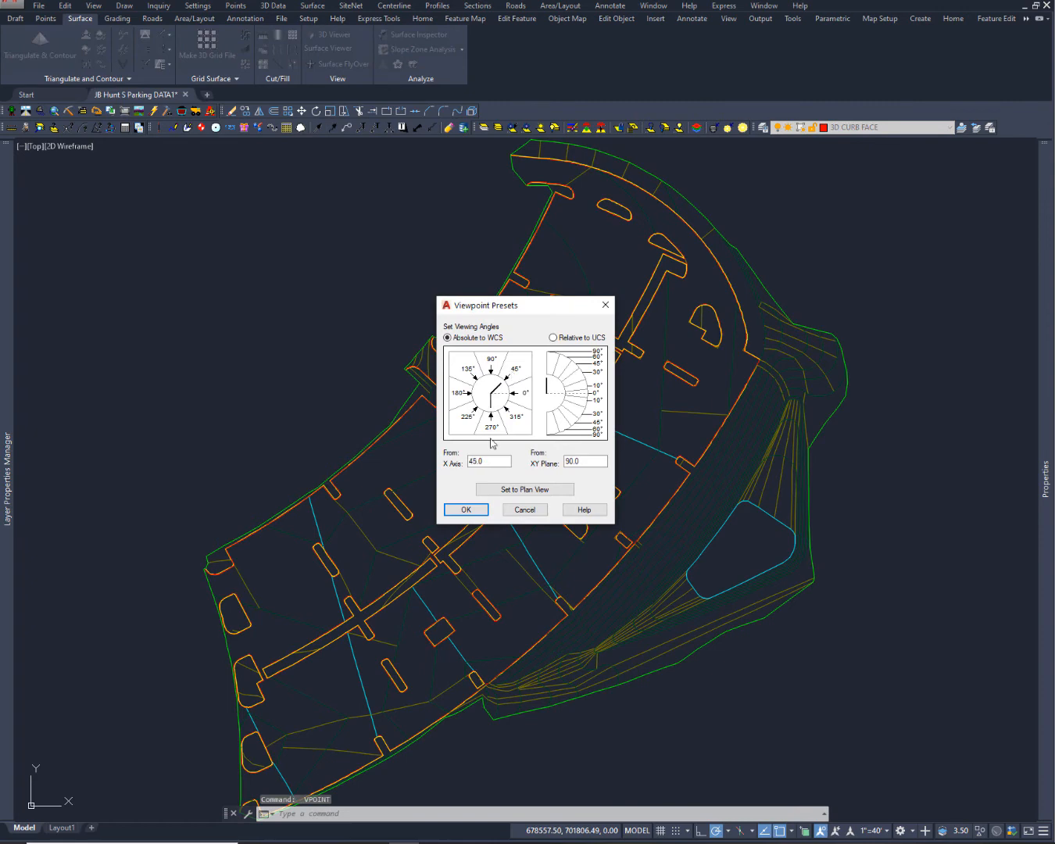
click(463, 509)
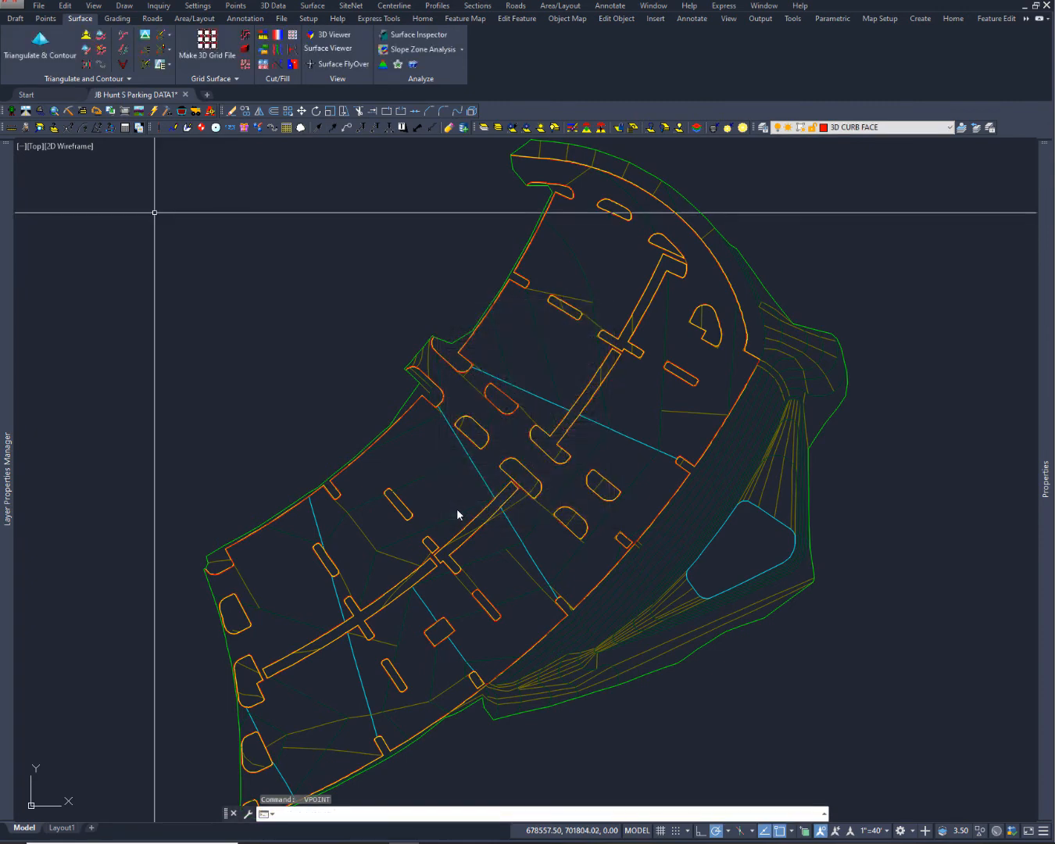
scroll(475, 453, down, 2)
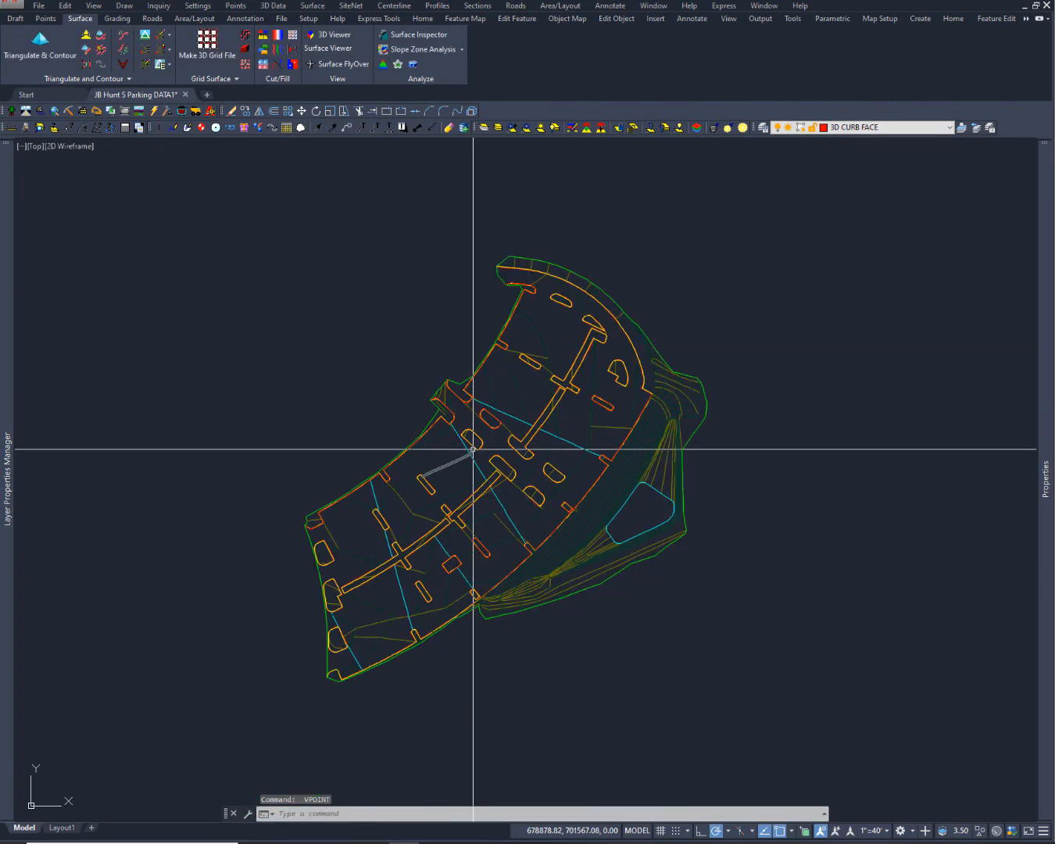
scroll(548, 375, up, 6)
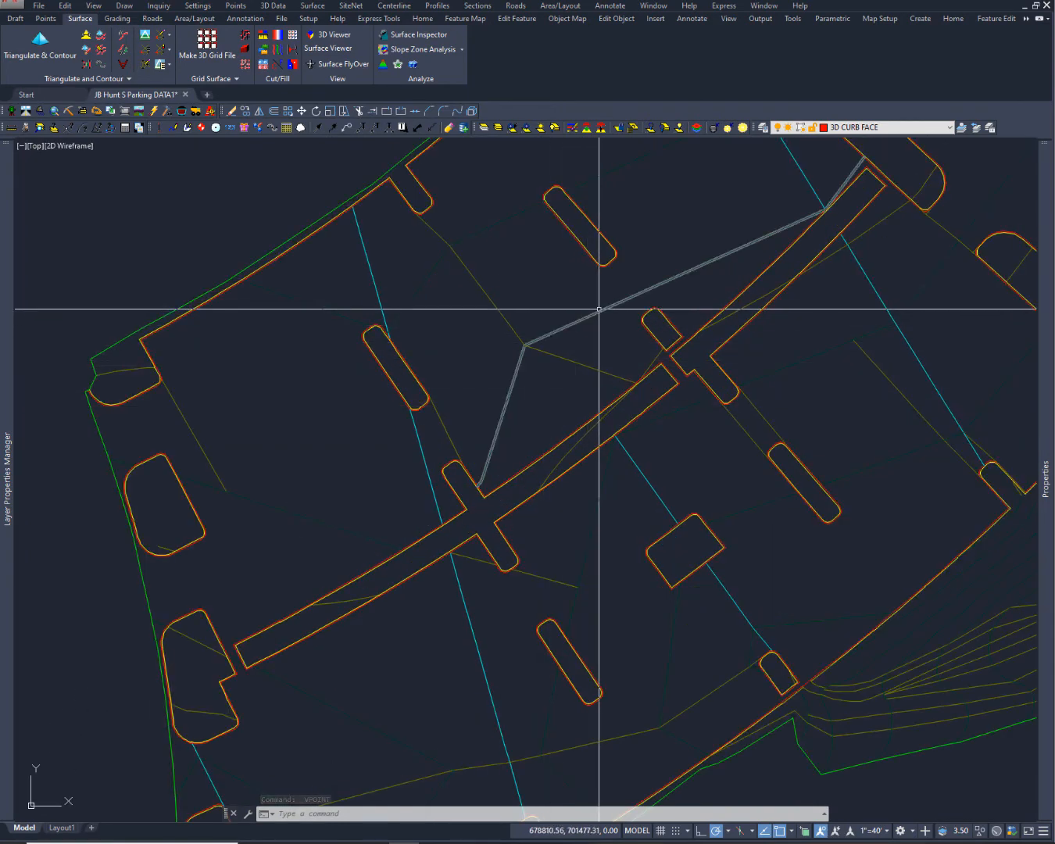
click(603, 310)
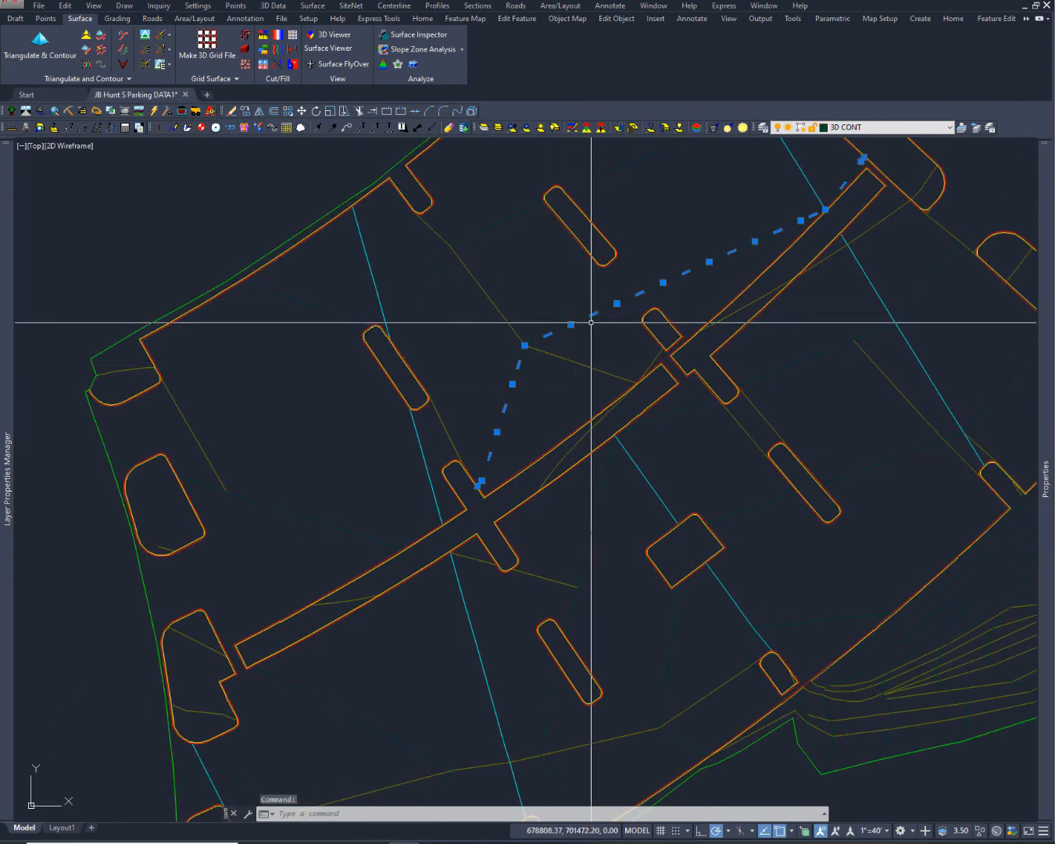
Step: Set the viewpoint to 270° from the X axis and -30° from the XY plane, and inspect the contours and slope linework from below
text(vp)
key(Return)
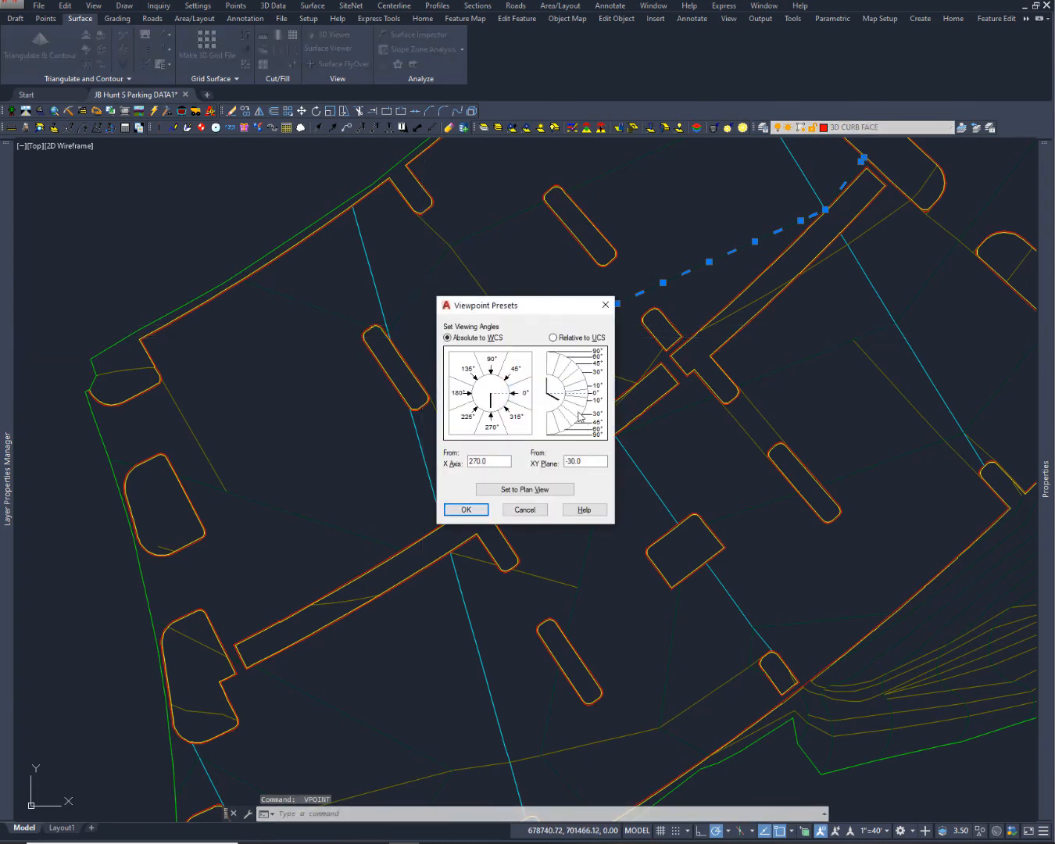
click(467, 509)
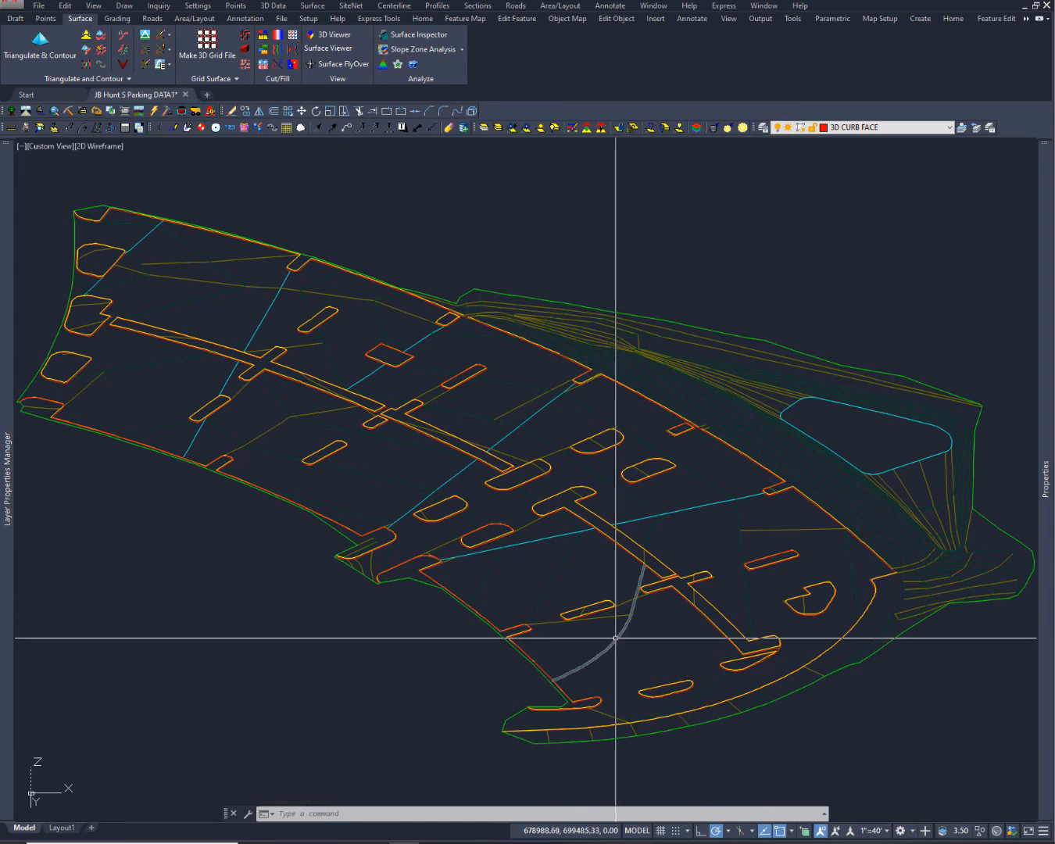
click(615, 639)
mouse_move(617, 641)
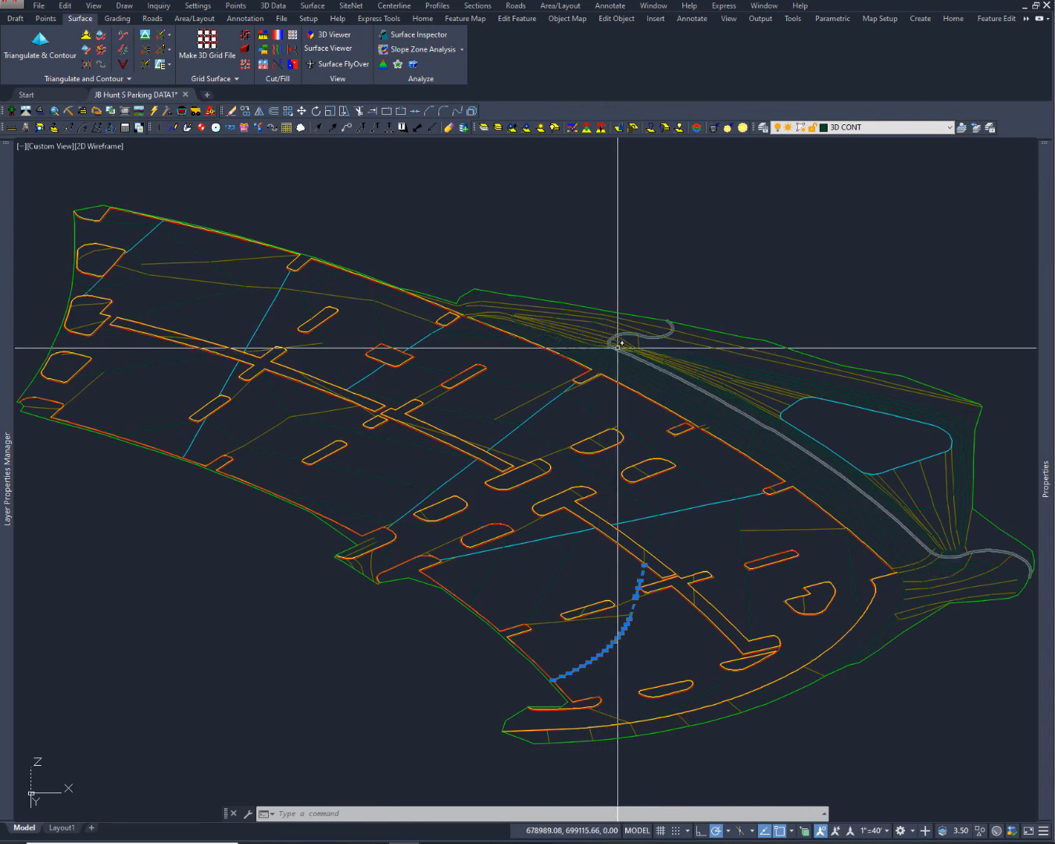
scroll(558, 416, up, 5)
scroll(536, 421, up, 4)
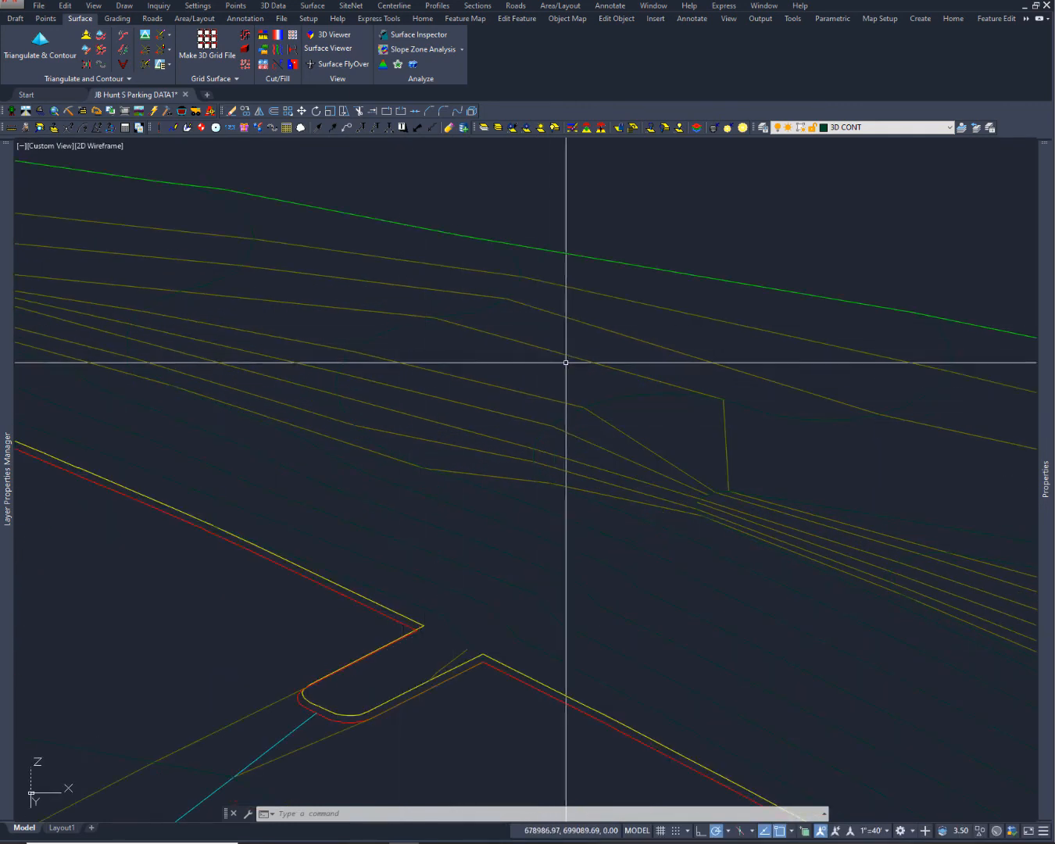